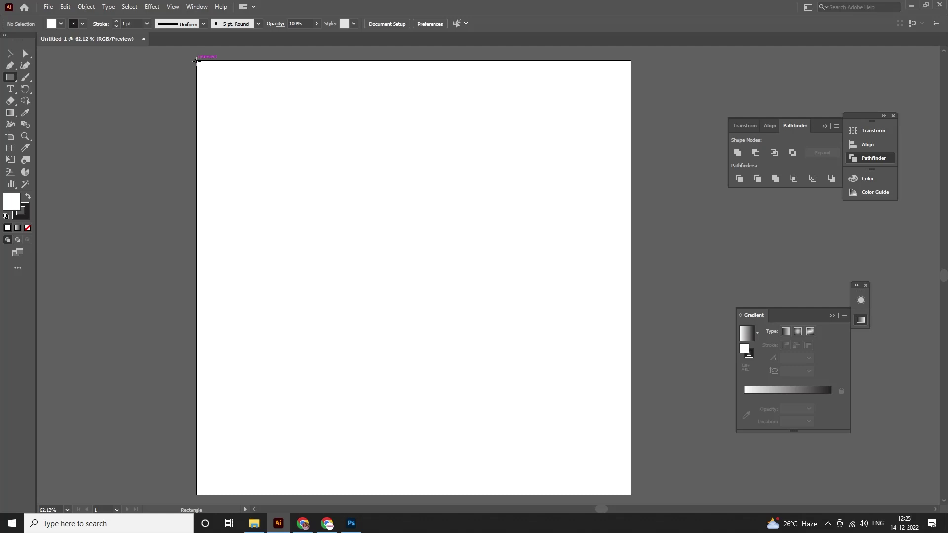
Step: Draw a roughly 354.6 px circle with no stroke near the artboard centre
key(v)
key(slash)
click(9, 78)
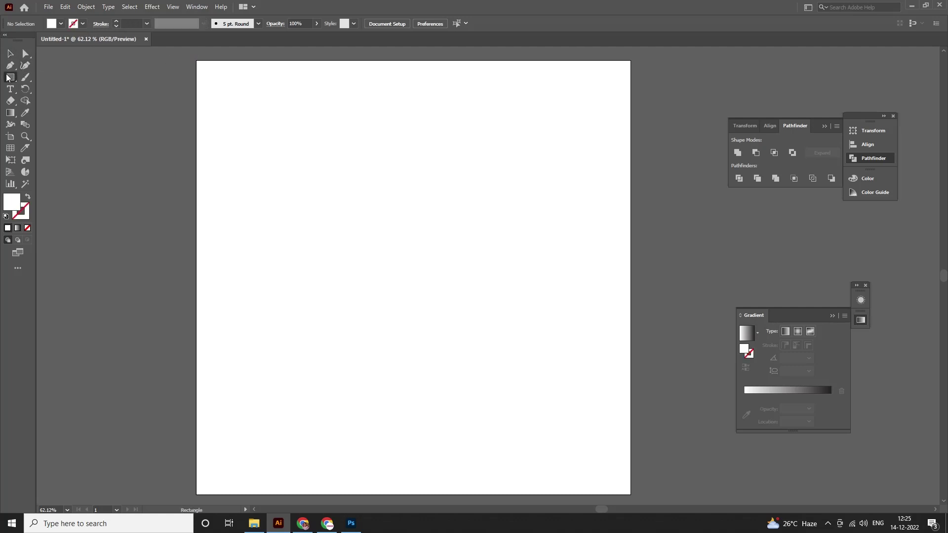
drag(9, 77, 49, 92)
mouse_move(335, 201)
mouse_down()
mouse_move(485, 335)
mouse_move(489, 355)
mouse_up()
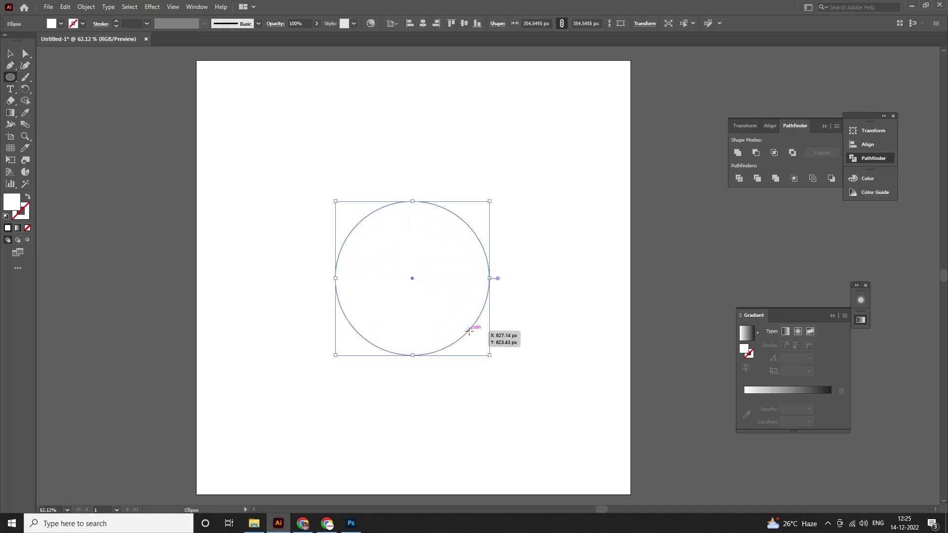
Step: Give the circle a 20 pt stroke weight, then return to the Selection tool
click(126, 24)
text(10)
key(Return)
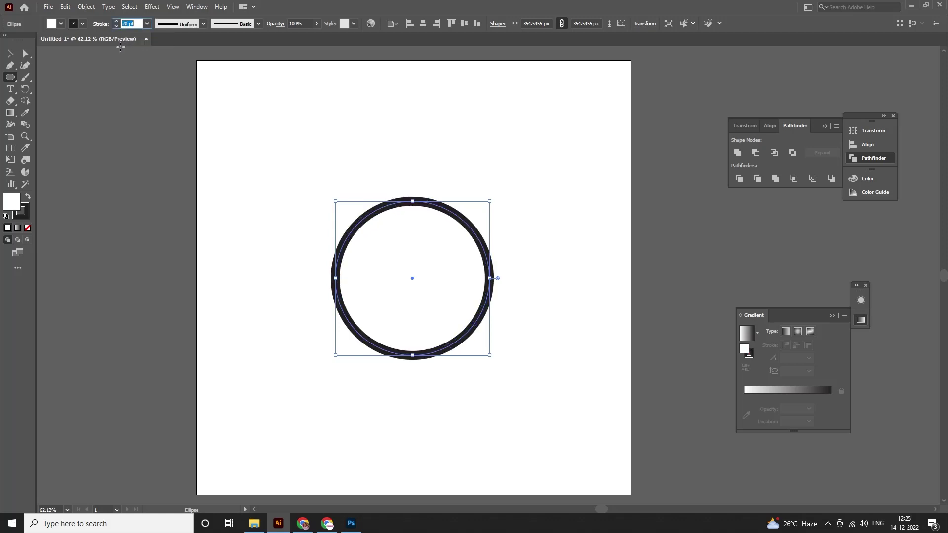
click(10, 54)
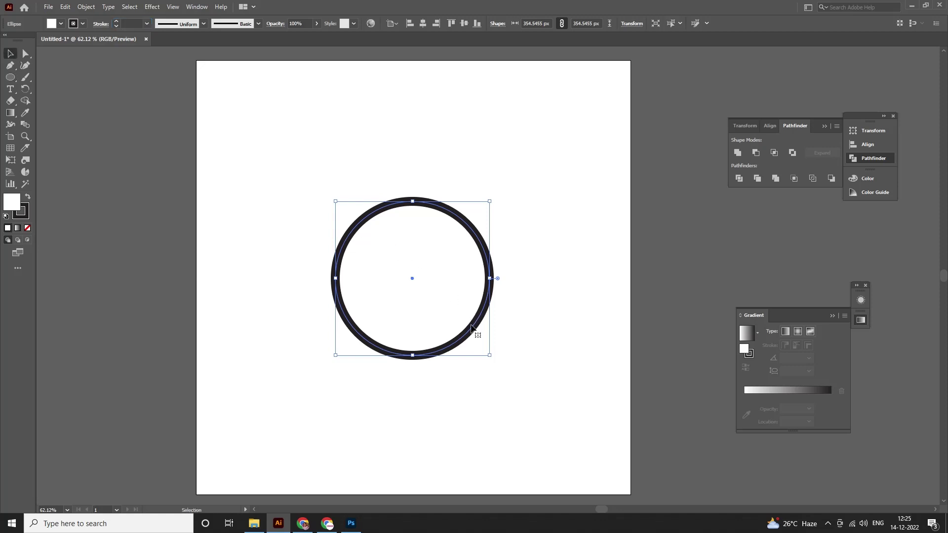
key(a)
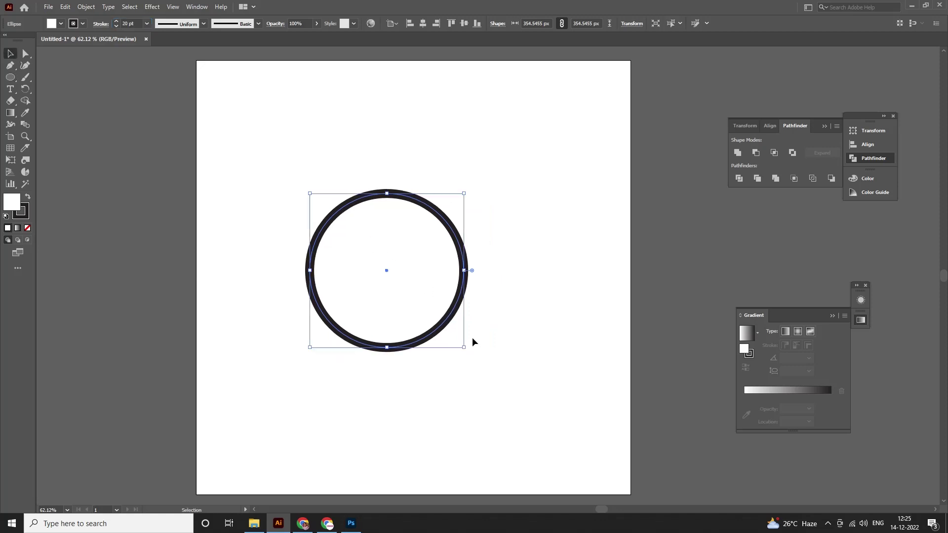
key(ctrl+shift+z)
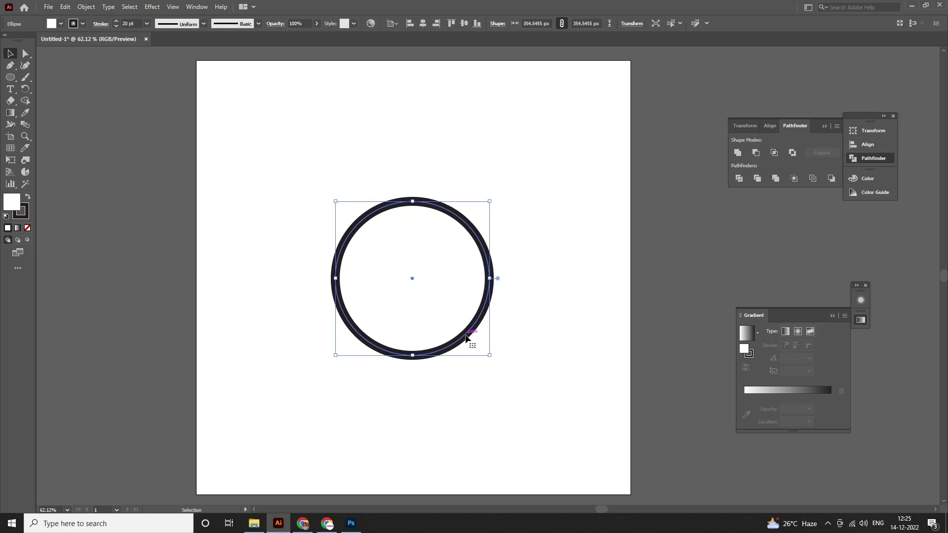
Step: Start a Transform effect with 2 copies and Scale Strokes & Effects turned off
click(152, 7)
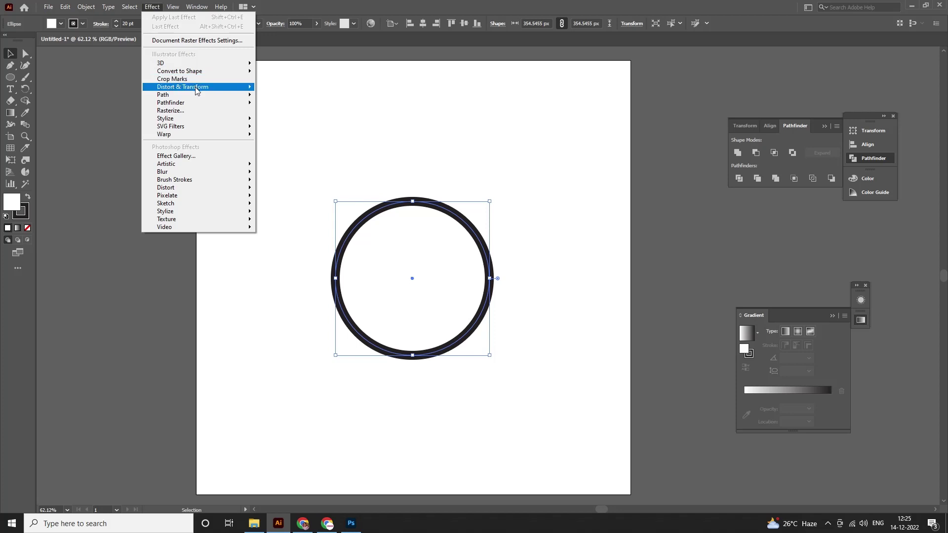
mouse_move(183, 87)
click(285, 121)
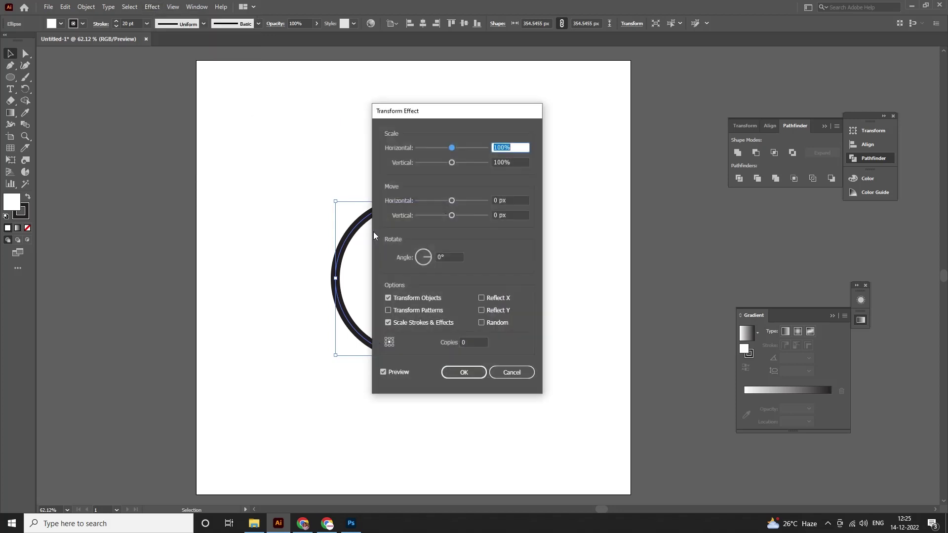
drag(435, 113, 568, 113)
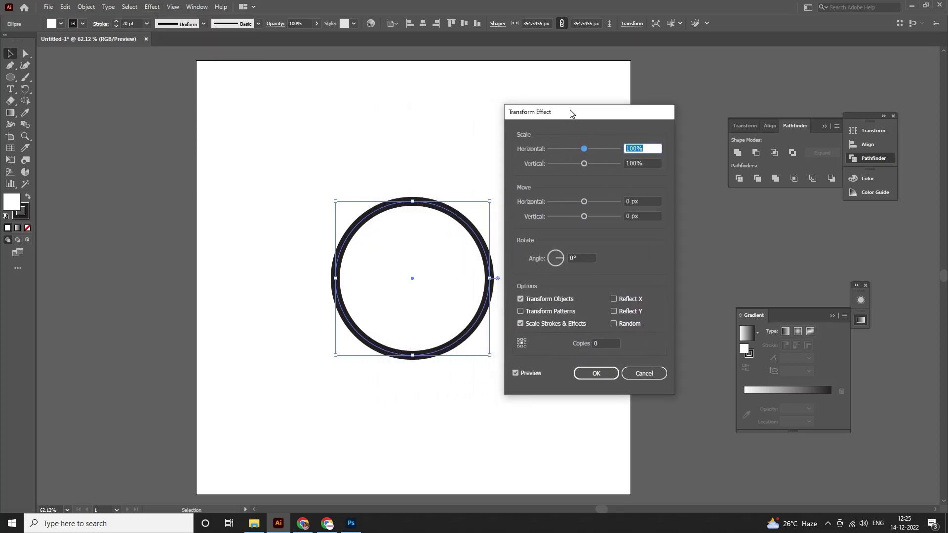
click(604, 343)
text(2)
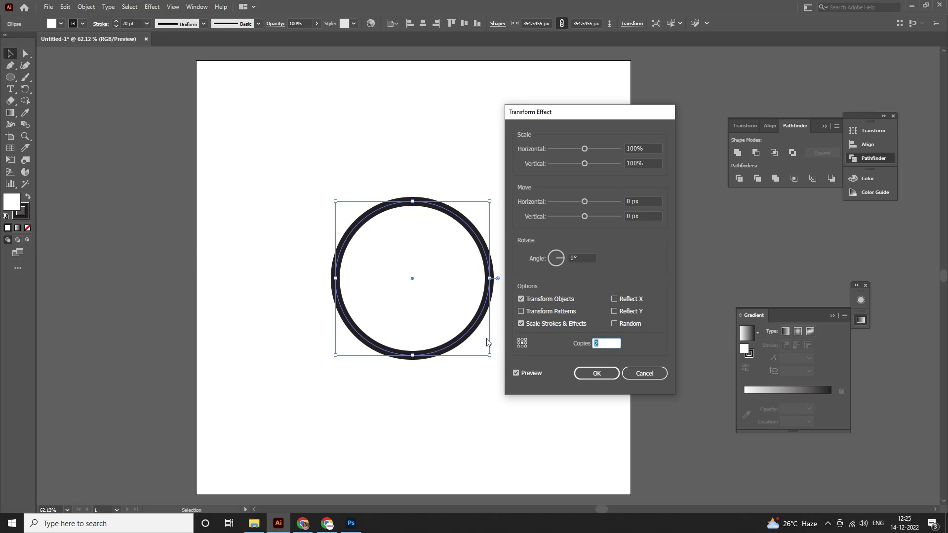
click(522, 324)
Step: Set the copies' scale to 80% by 80%, angle to 14°, and apply the effect
double_click(637, 148)
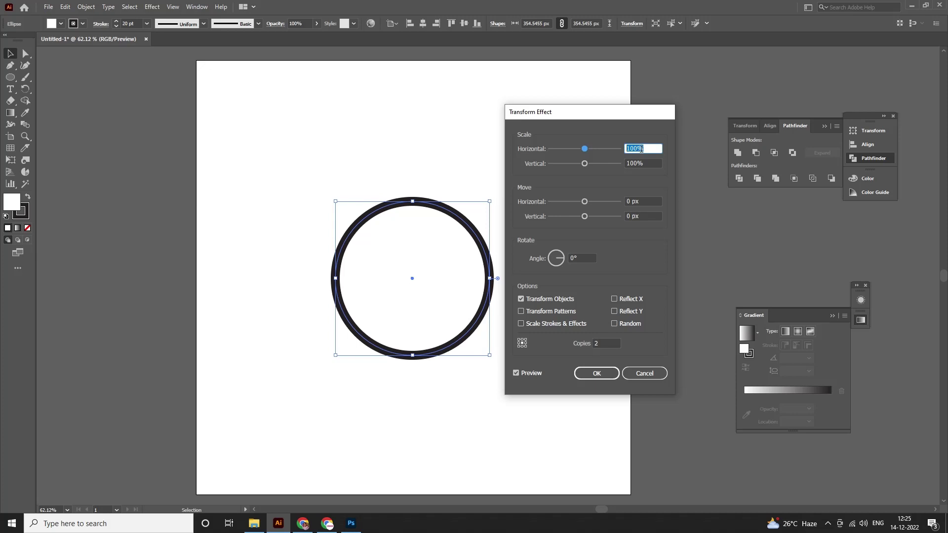
key(shift+Down)
key(shift+Down)
double_click(638, 162)
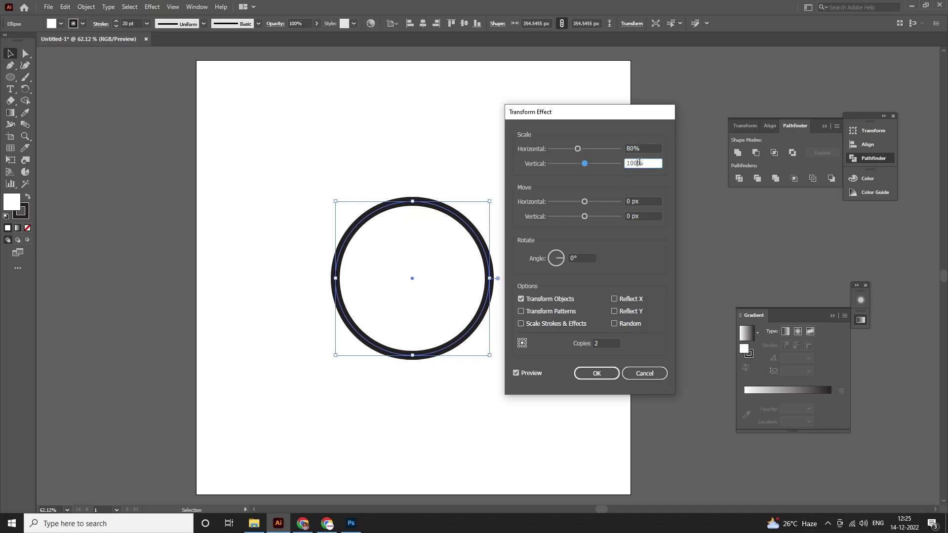
key(shift+Down)
key(shift+Down)
drag(562, 258, 571, 254)
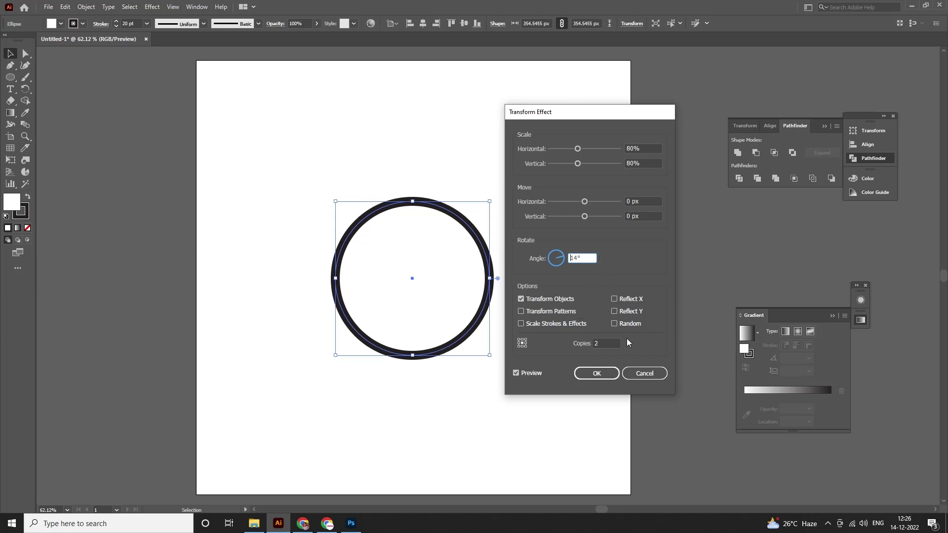
click(642, 202)
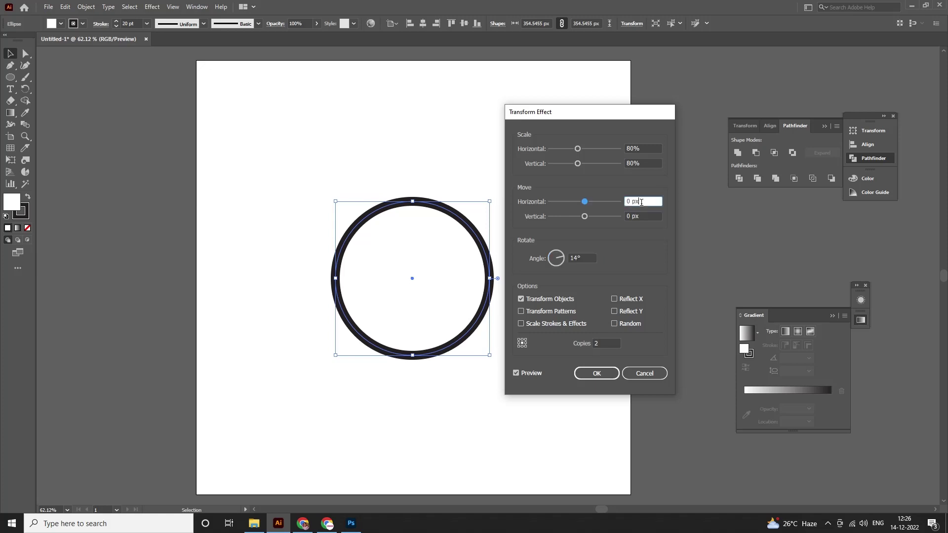
key(shift+Down)
key(shift+Down)
key(shift+Up)
key(shift+Up)
click(588, 375)
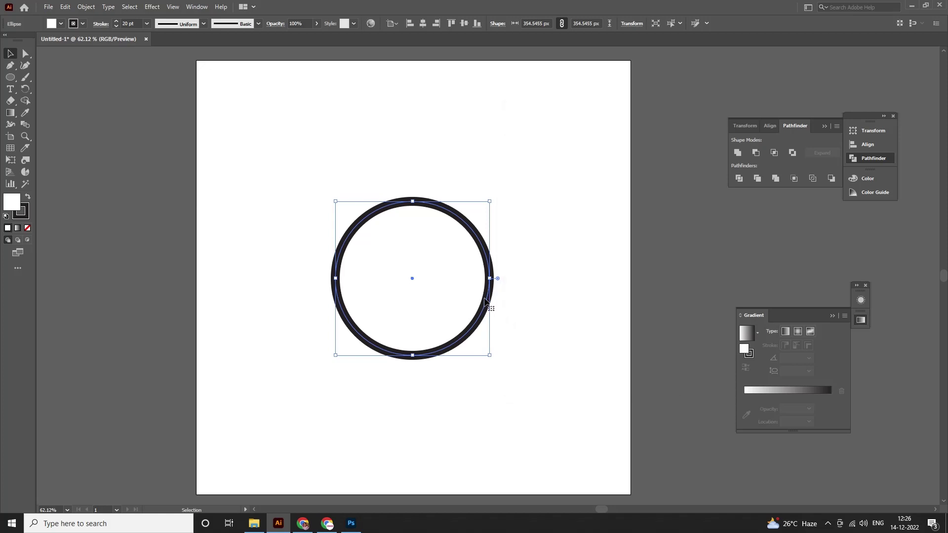
Step: Undo the test move and duplicate, then set the single ring's fill to None
drag(486, 302, 514, 305)
key(ctrl+z)
drag(381, 217, 403, 224)
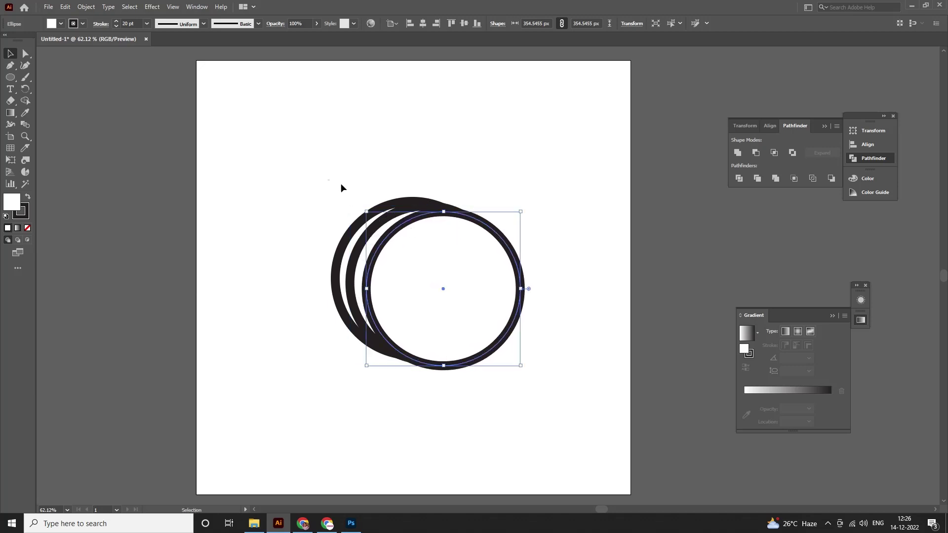
key(ctrl+a)
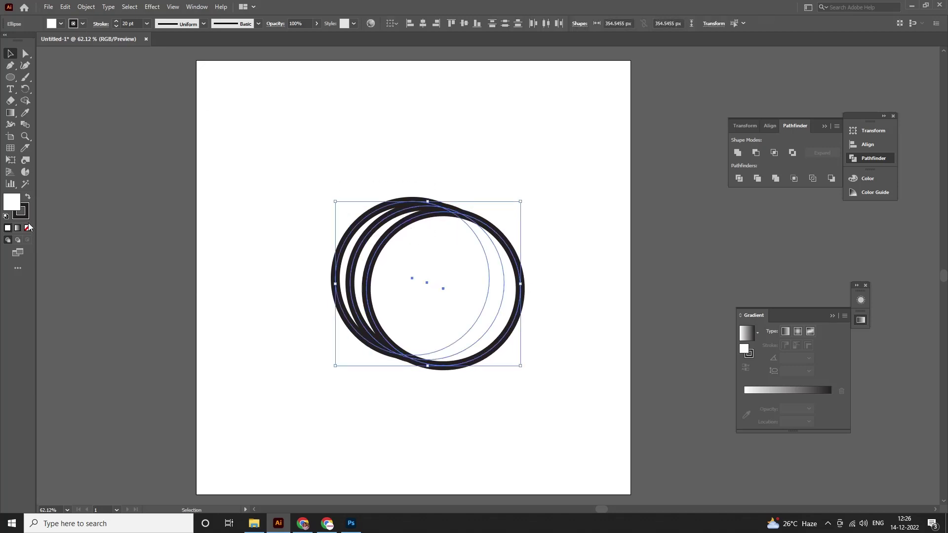
click(28, 227)
key(ctrl+z)
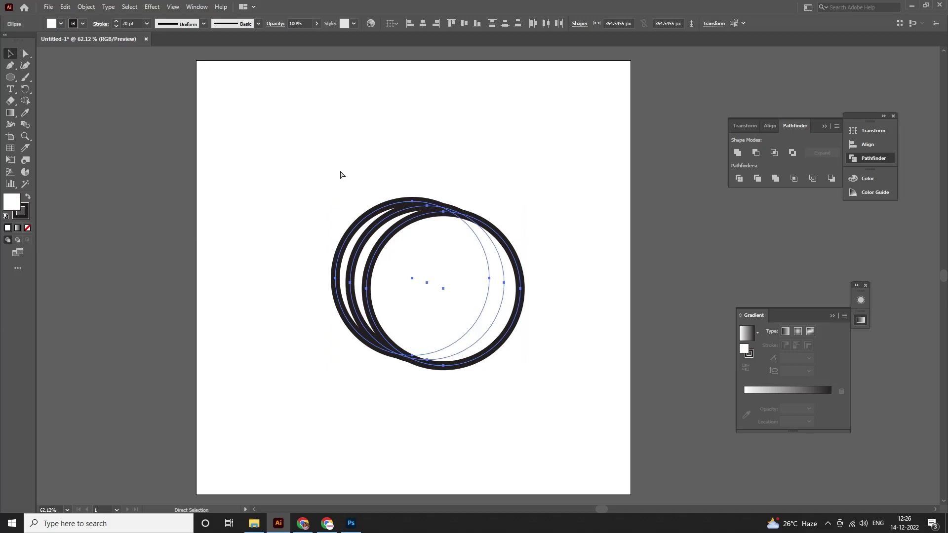
key(ctrl+z)
key(ctrl+z)
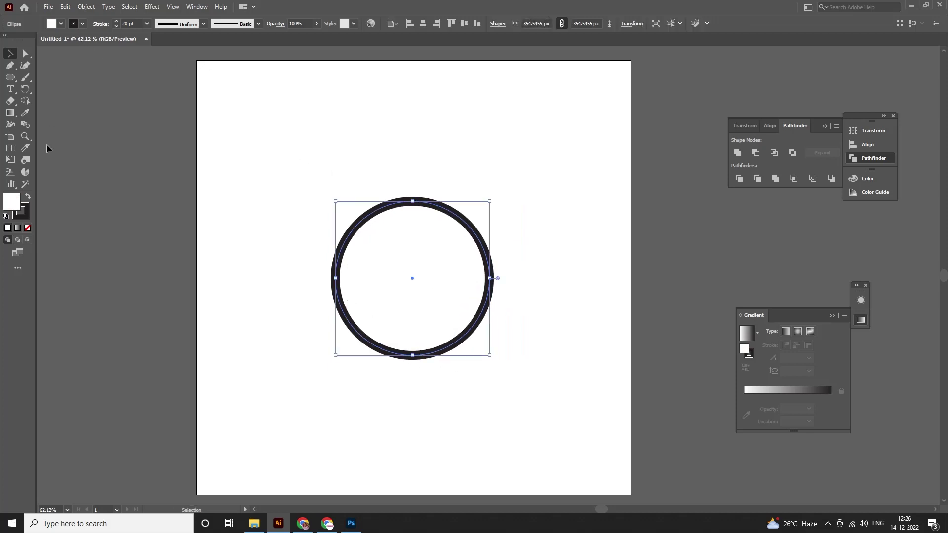
click(28, 228)
drag(364, 217, 333, 207)
Step: Reapply Transform with 2 copies at 80% horizontal and vertical scale, no rotation
click(360, 227)
click(152, 6)
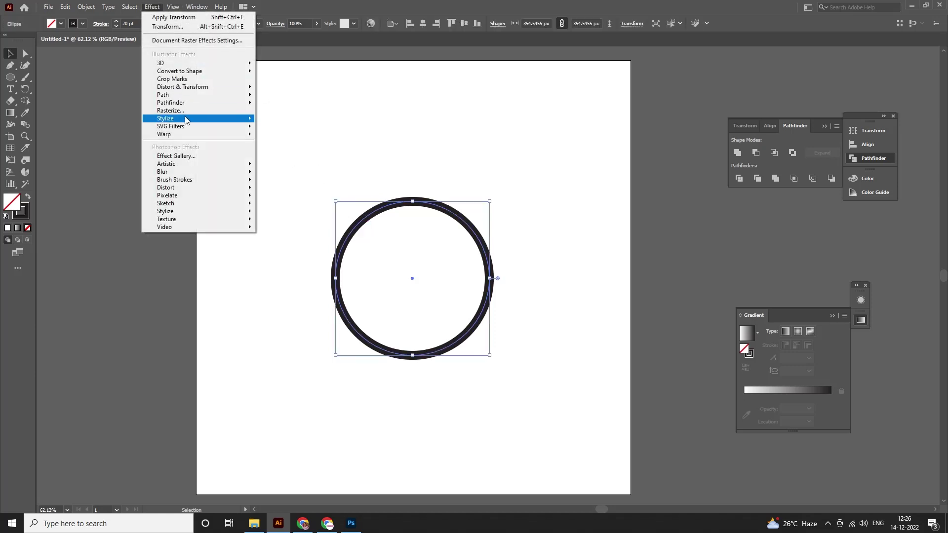
mouse_move(183, 87)
click(301, 121)
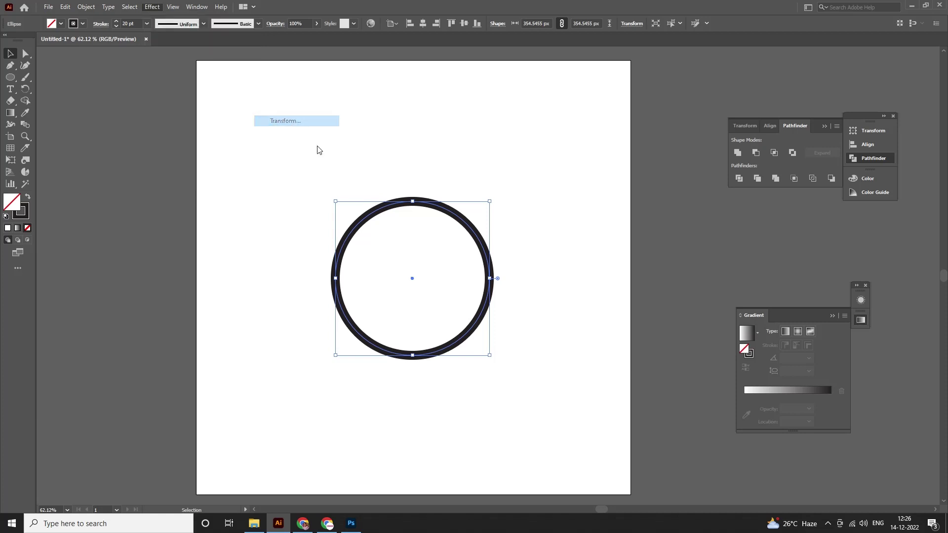
click(604, 343)
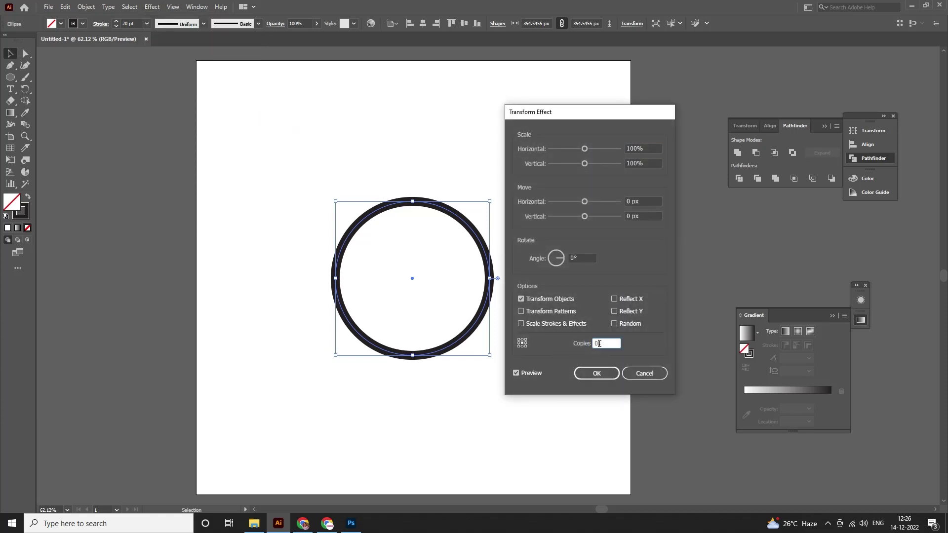
key(Up)
click(644, 148)
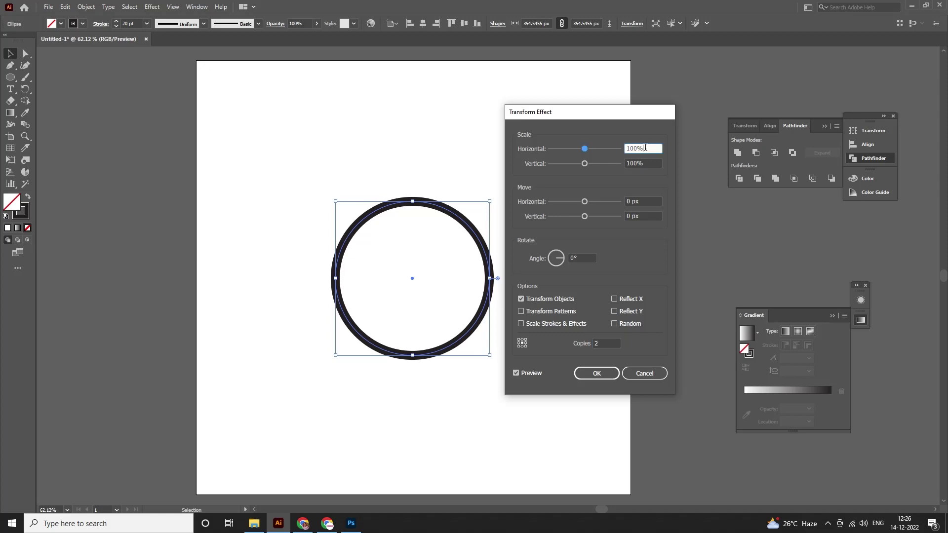
key(shift+Down)
key(shift+Down)
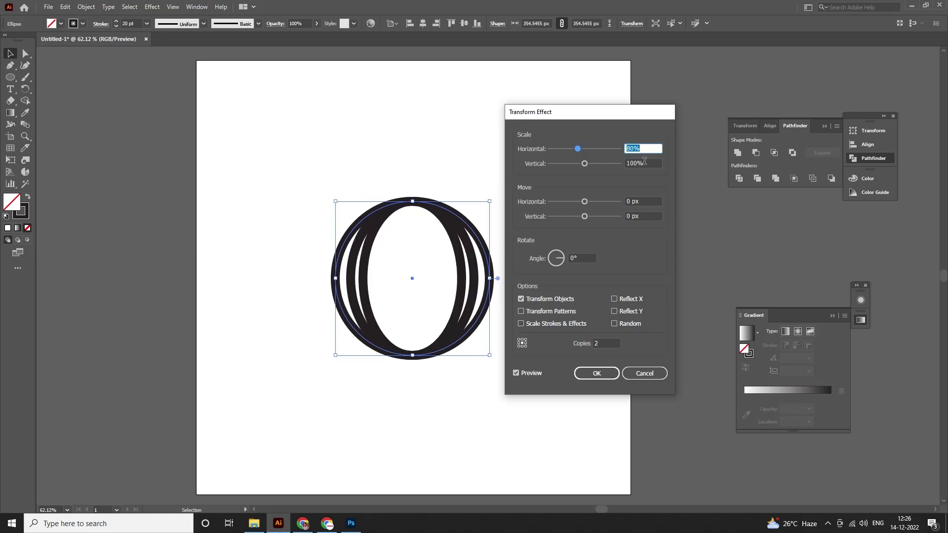
click(644, 161)
key(shift+Down)
key(shift+Down)
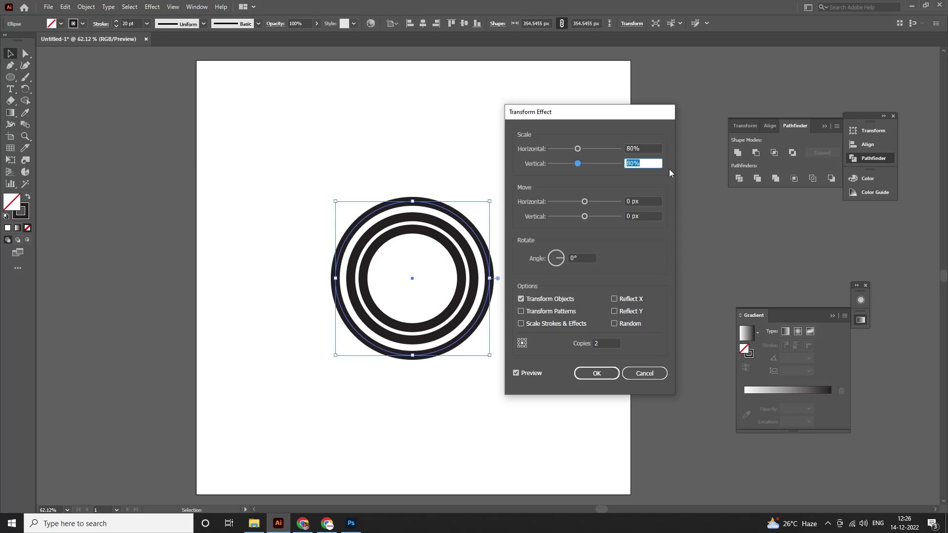
click(596, 374)
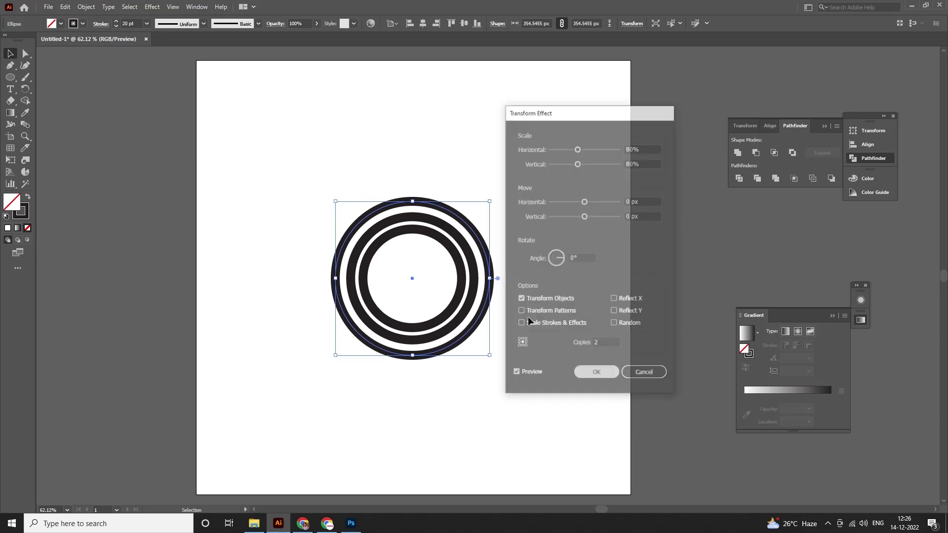
click(86, 6)
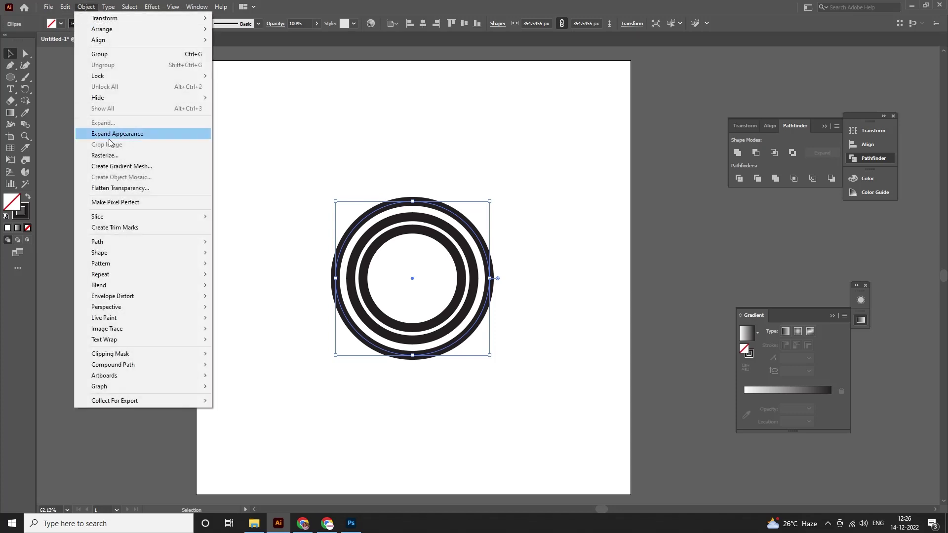
Step: Expand the transform effect, ungroup the three rings, and shrink the innermost slightly
click(111, 137)
scroll(416, 286, up, 1)
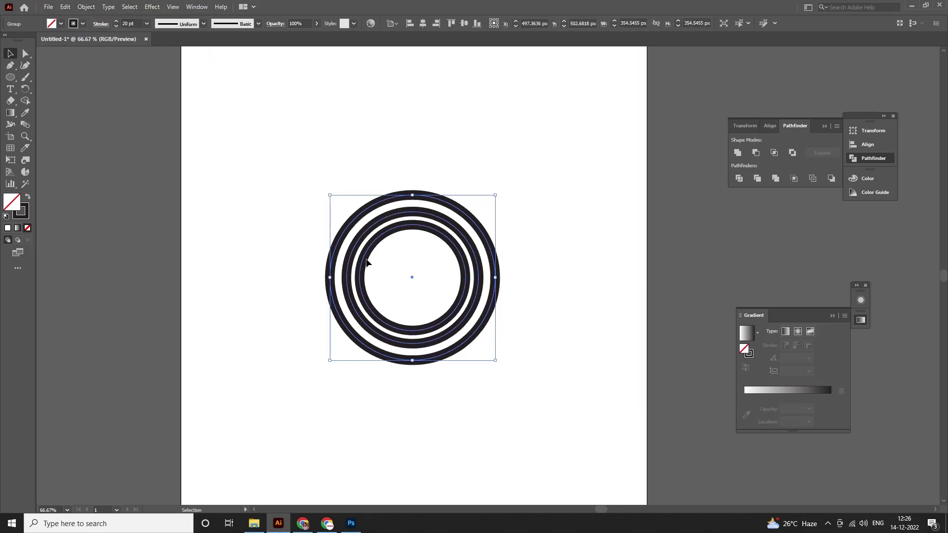
right_click(367, 260)
click(400, 342)
scroll(376, 274, up, 1)
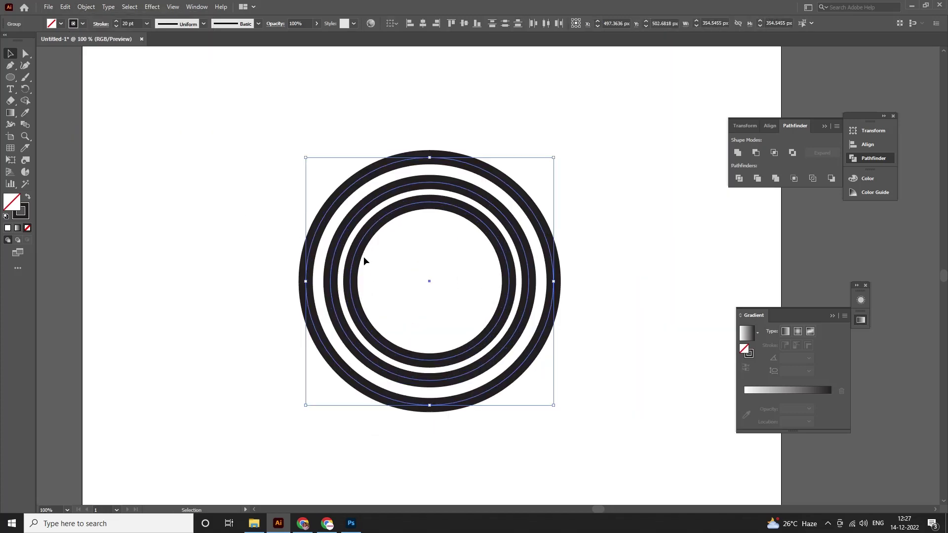
click(472, 281)
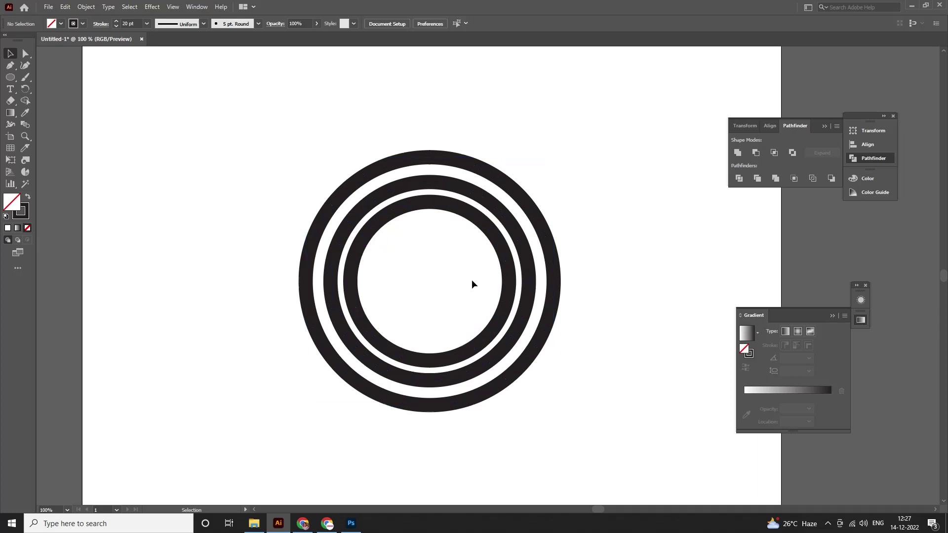
click(494, 254)
drag(510, 361, 504, 355)
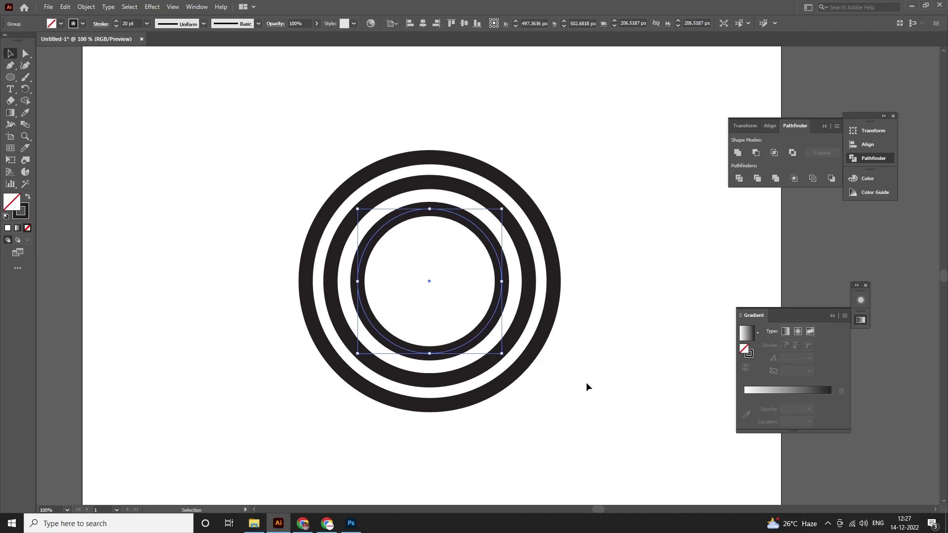
Step: Lower all three rings' stroke to 18 pt and expand their fill and stroke
drag(585, 390, 227, 114)
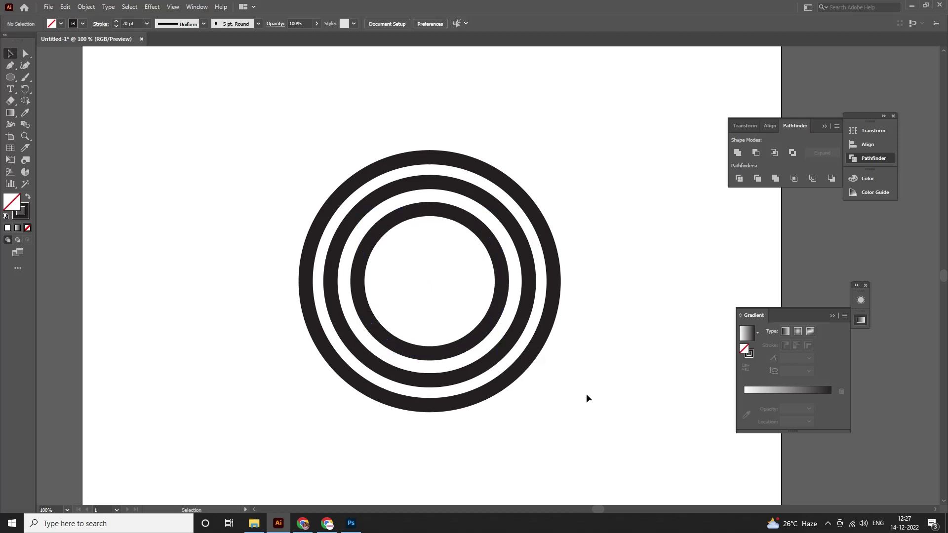
click(134, 25)
key(Down)
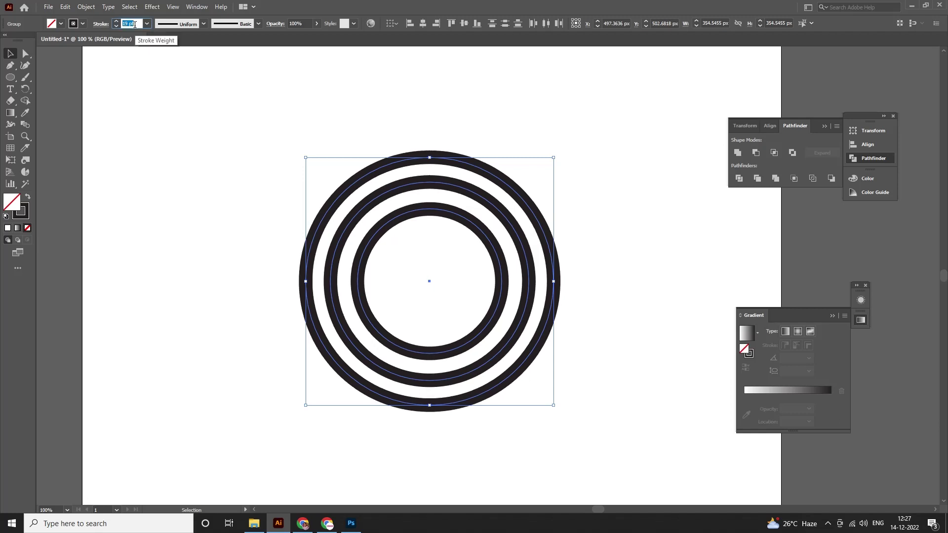
key(Down)
drag(234, 169, 559, 300)
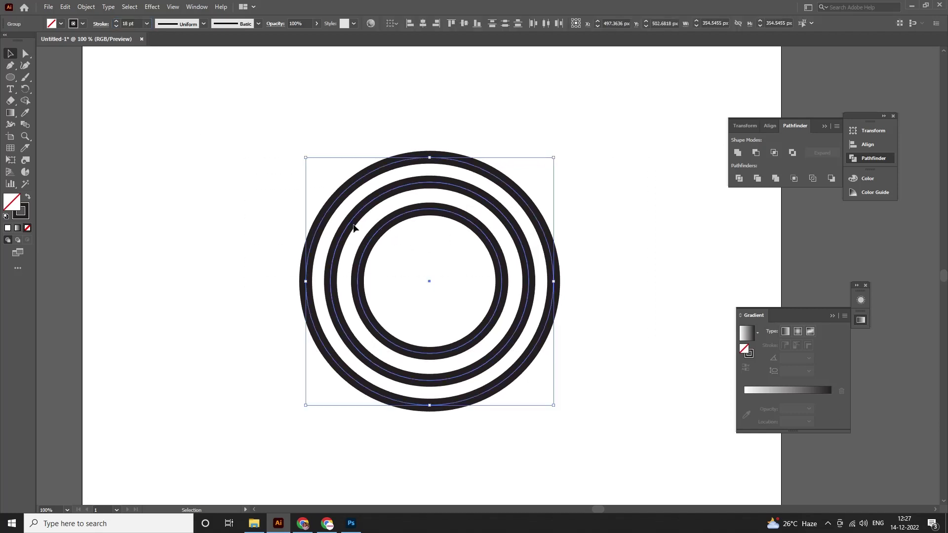
click(85, 6)
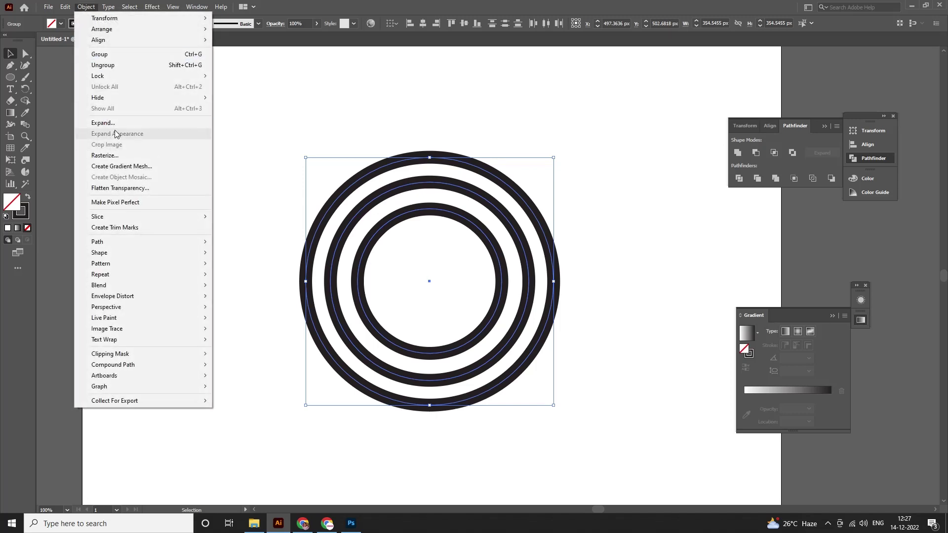
click(111, 124)
Step: Copy the expanded ring set 45° up-right and another 45° down-left, overlapping the middle
click(450, 318)
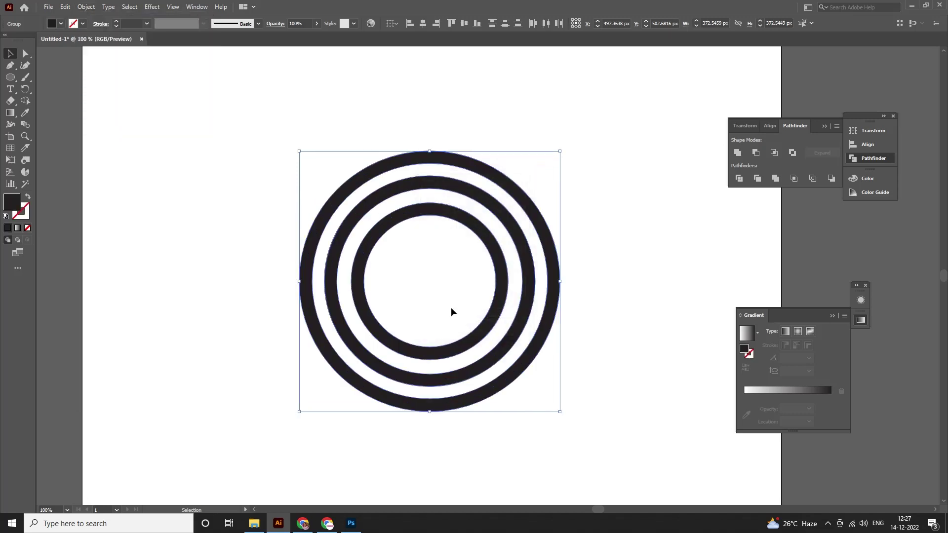
drag(453, 222, 616, 112)
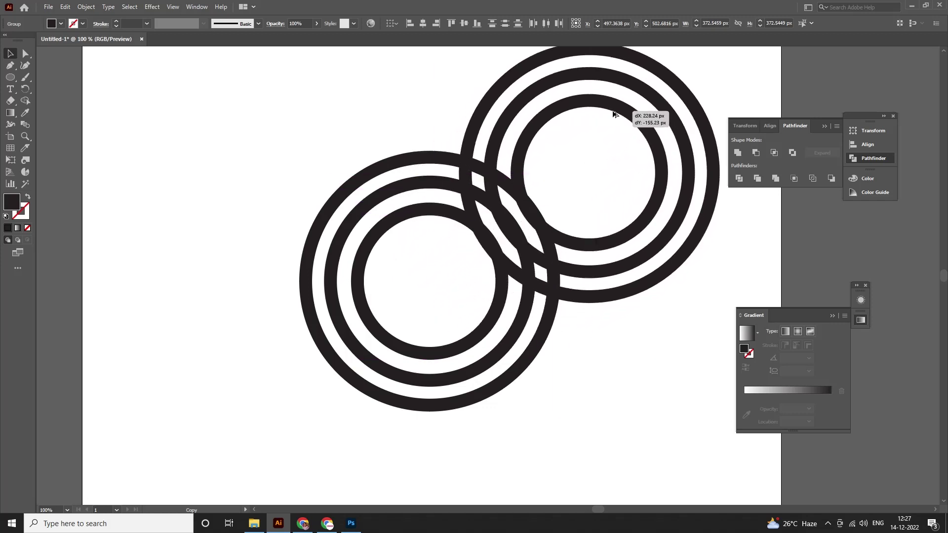
drag(615, 113, 618, 110)
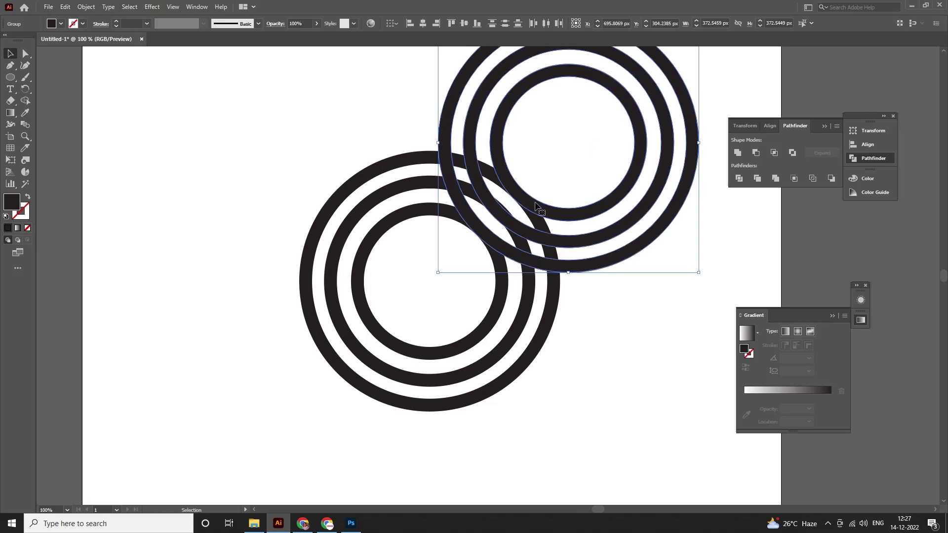
mouse_move(537, 205)
mouse_down()
mouse_move(240, 477)
mouse_move(251, 475)
mouse_up()
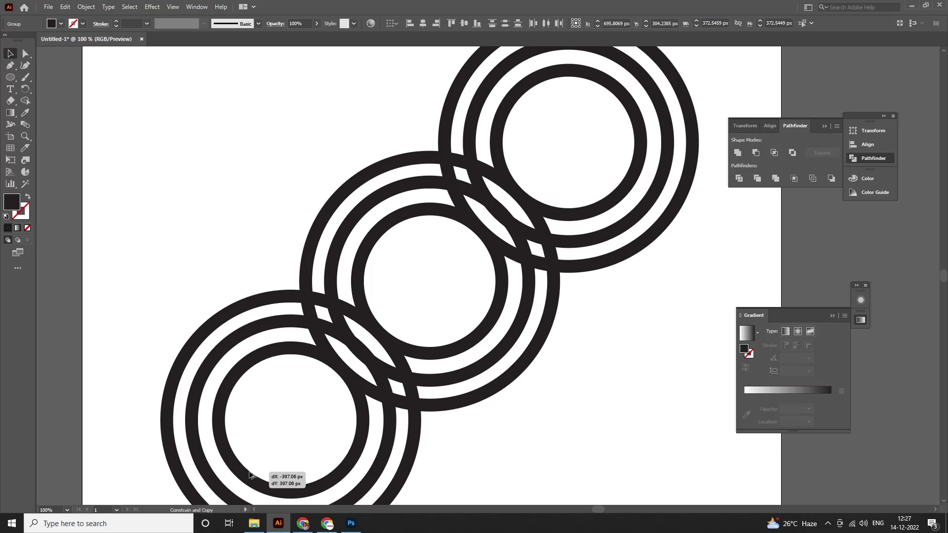
drag(250, 475, 250, 475)
Step: Select each of the three ring sets in turn, ending on the middle set
scroll(375, 355, down, 1)
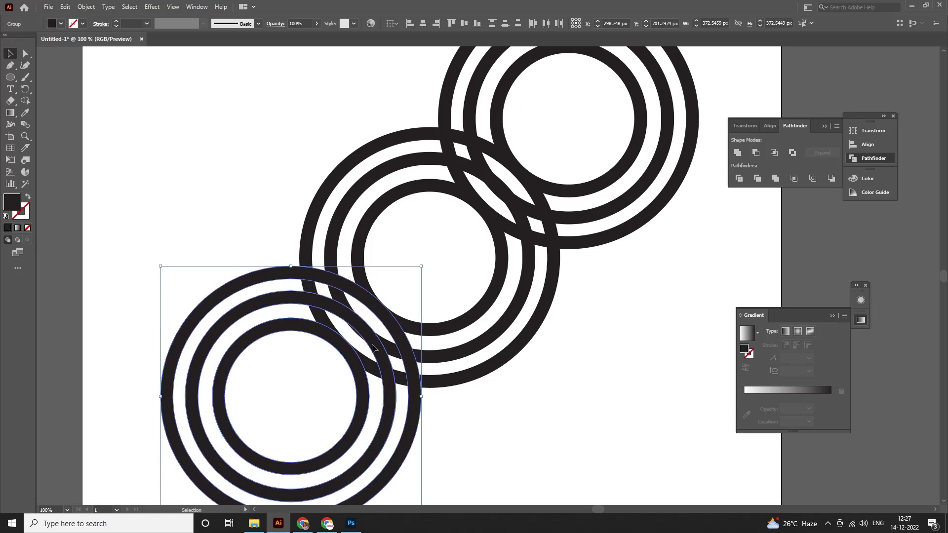
click(468, 399)
click(451, 381)
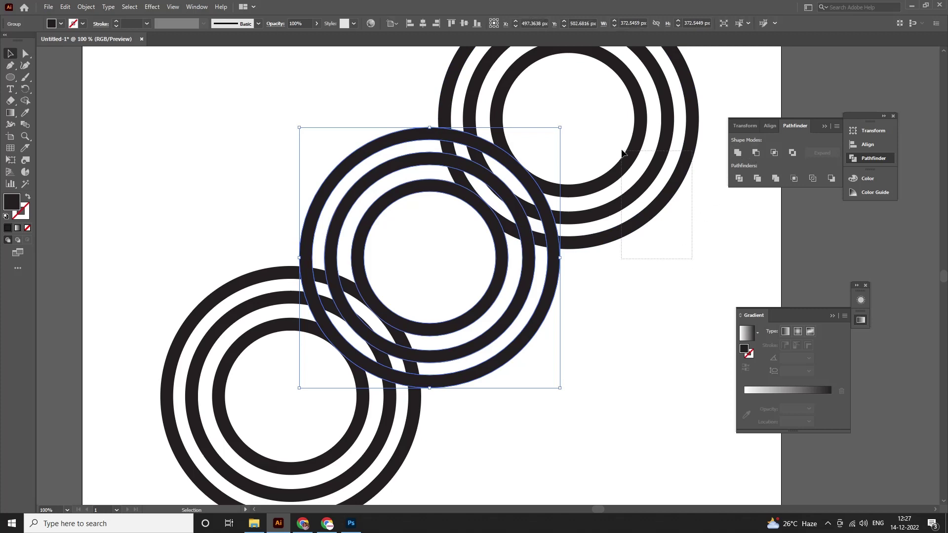
click(694, 150)
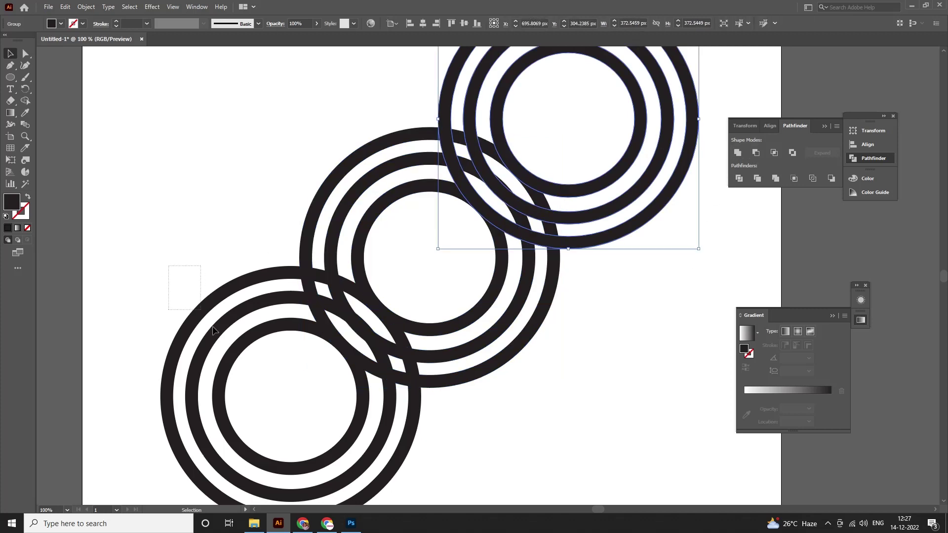
drag(169, 270, 205, 313)
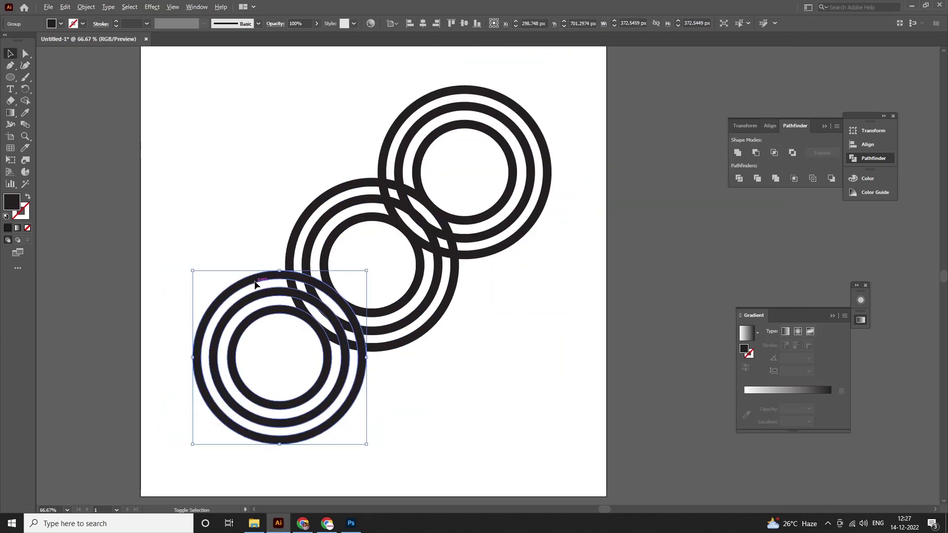
scroll(257, 279, down, 1)
scroll(356, 257, up, 1)
scroll(355, 253, down, 1)
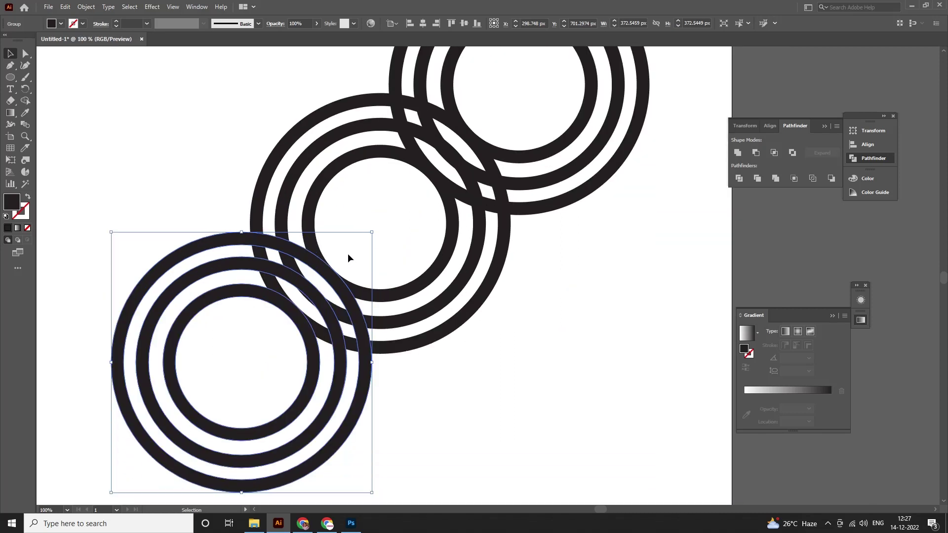
click(263, 200)
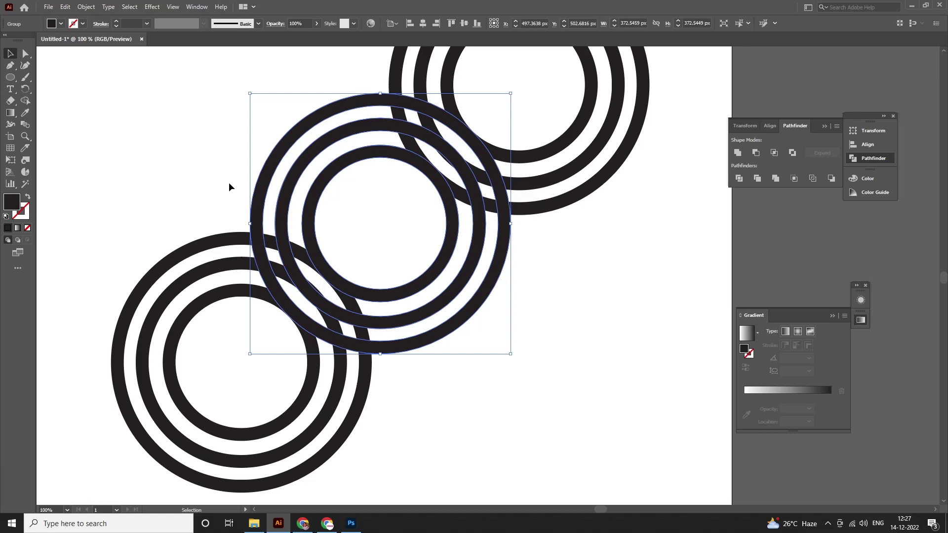
Step: Offset the middle rings' paths and unite them into one solid donut
click(87, 7)
mouse_move(97, 241)
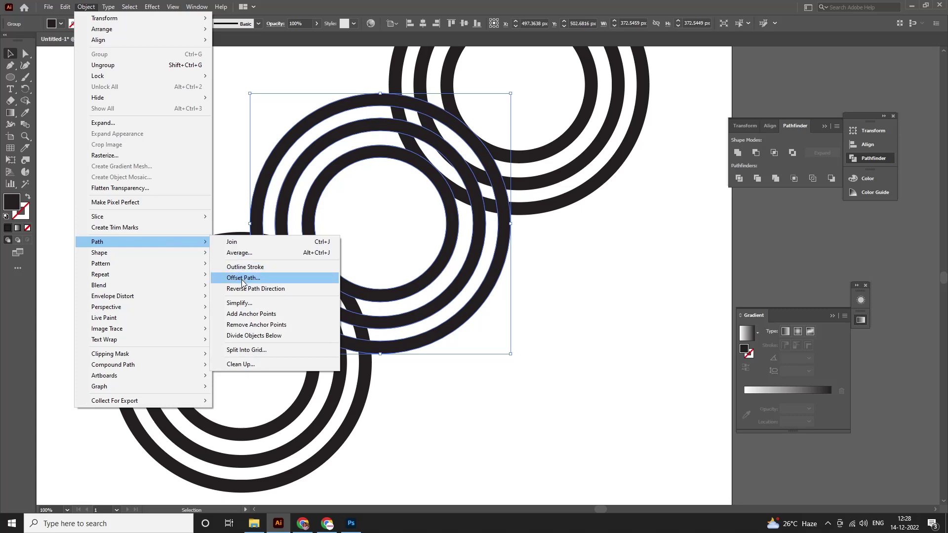
click(243, 278)
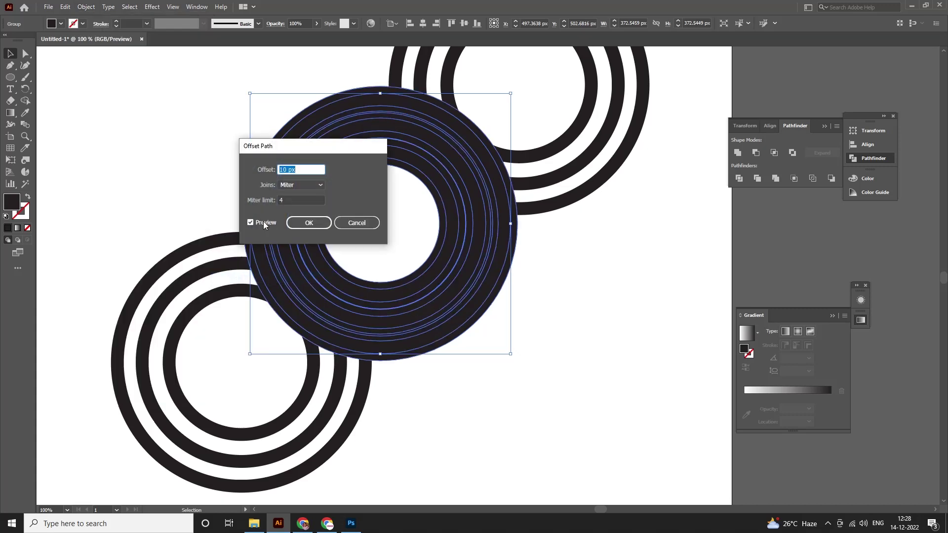
key(Up)
key(Up)
key(Up)
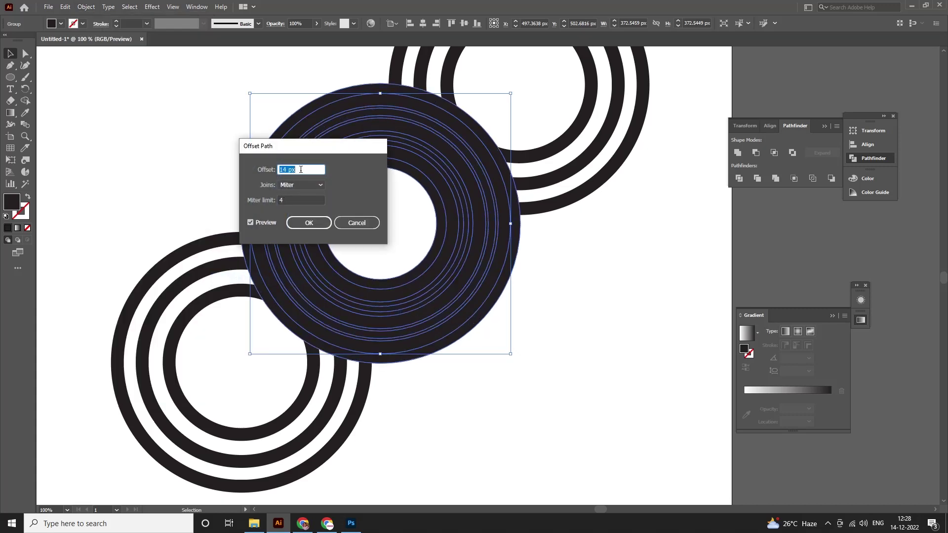
key(Up)
key(Up)
key(Up)
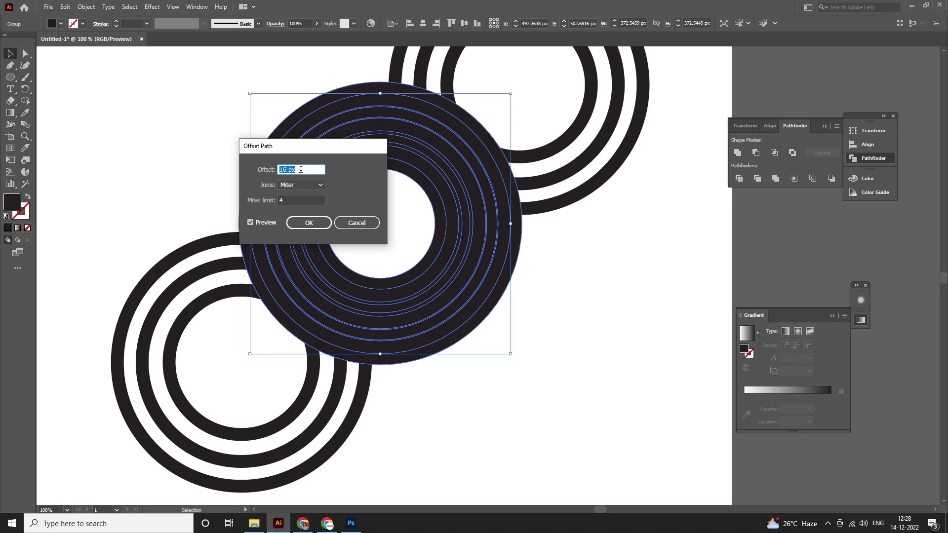
key(Down)
click(303, 226)
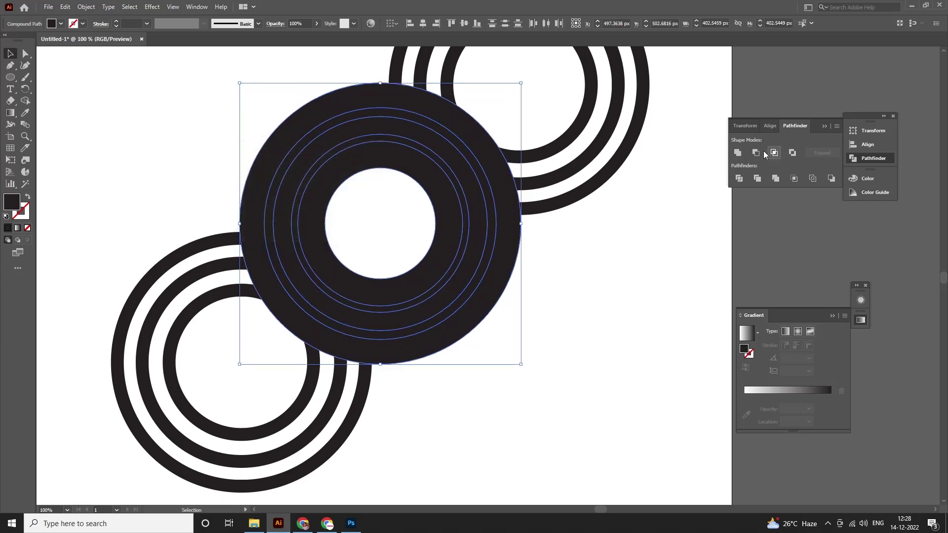
click(738, 153)
Step: Trim the lower-left and top-right ring sets' regions outside the donut with Shape Builder
scroll(345, 223, up, 2)
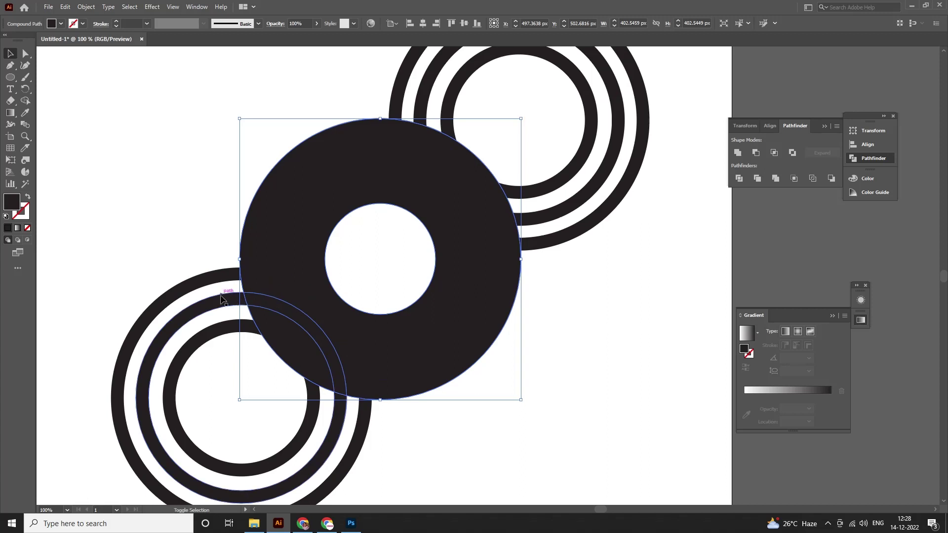
shift+click(209, 279)
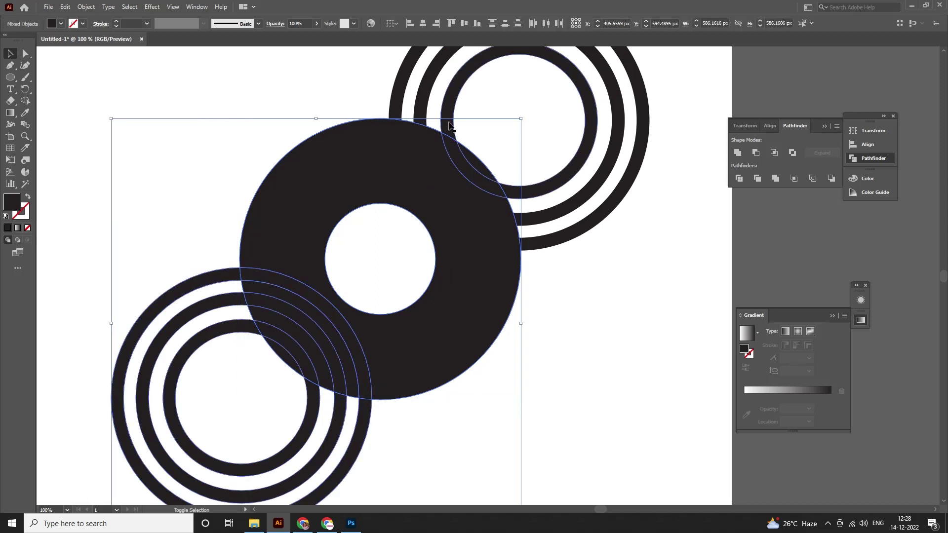
shift+click(424, 89)
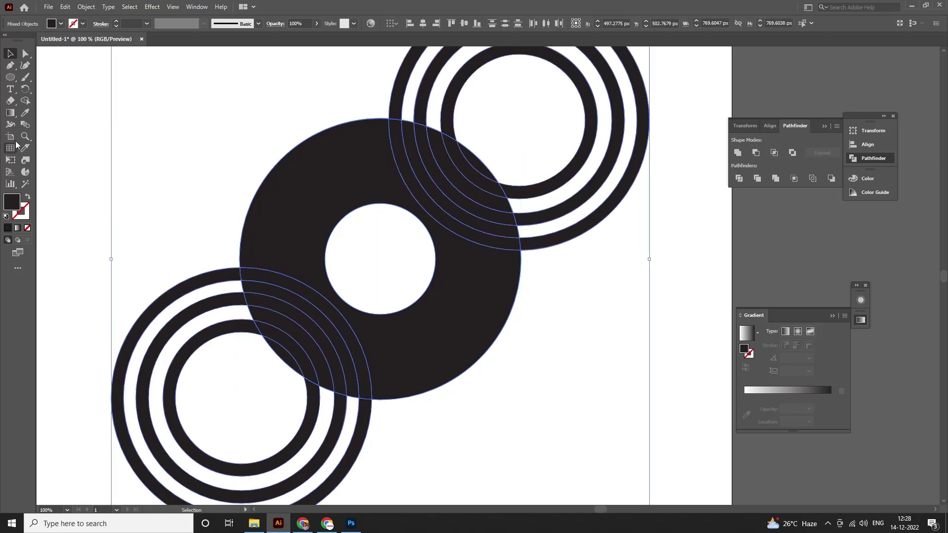
click(25, 100)
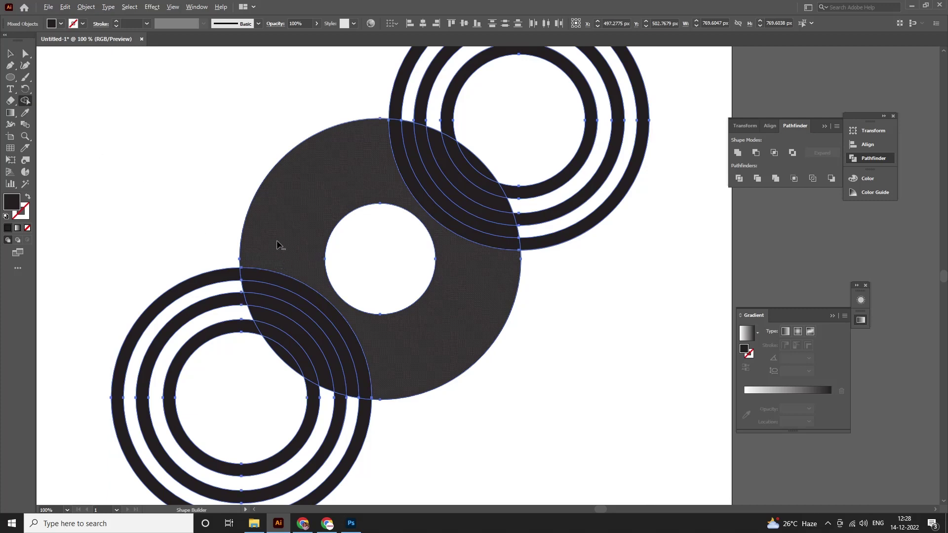
drag(149, 256, 212, 378)
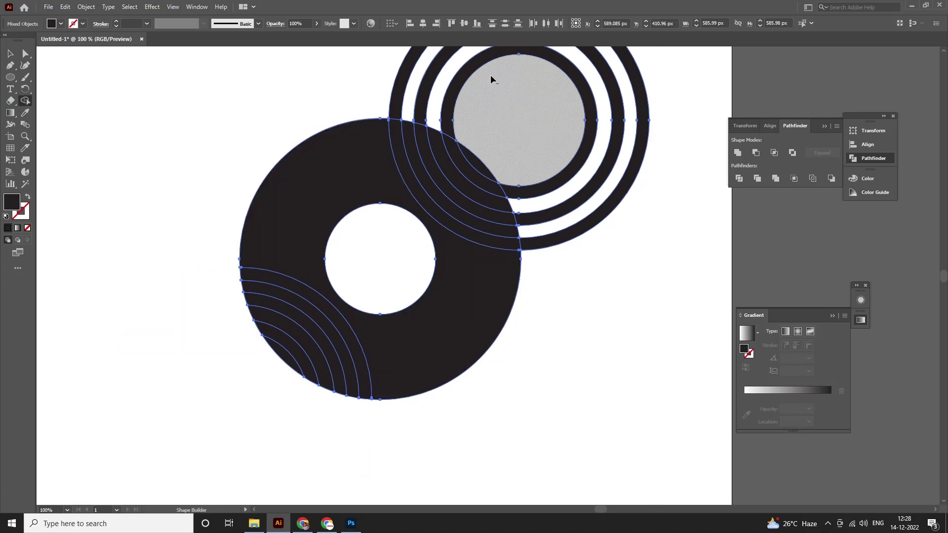
drag(372, 68, 534, 104)
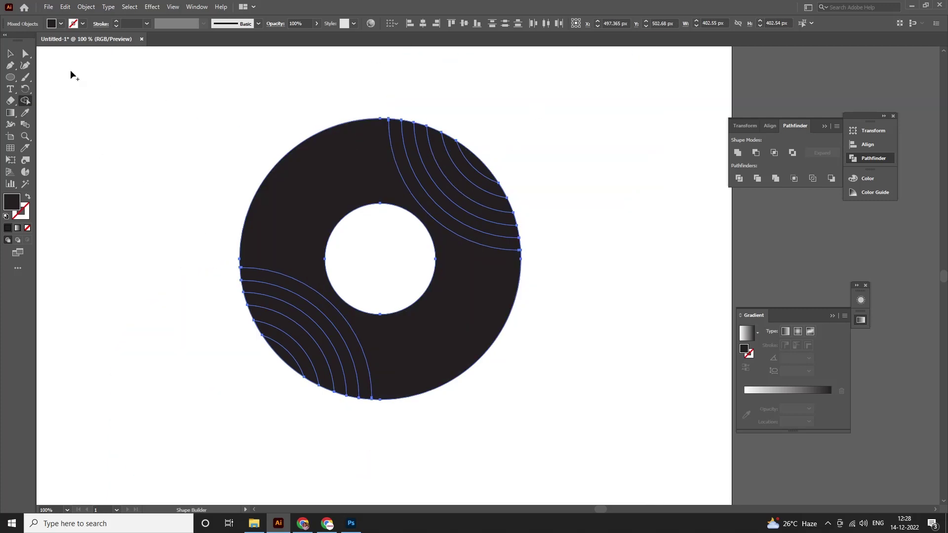
Step: Select the ring group and ungroup its shapes
key(v)
click(150, 117)
click(282, 176)
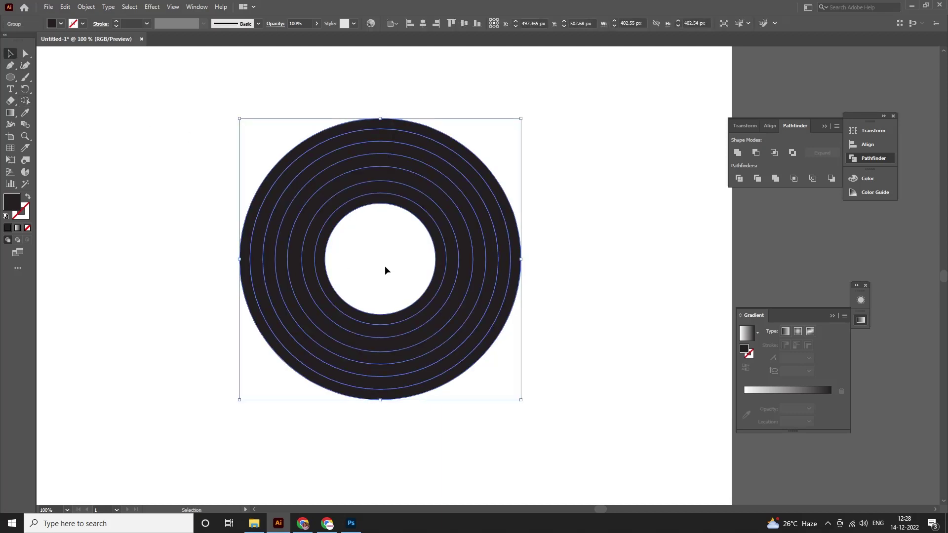
click(331, 264)
click(325, 263)
right_click(326, 264)
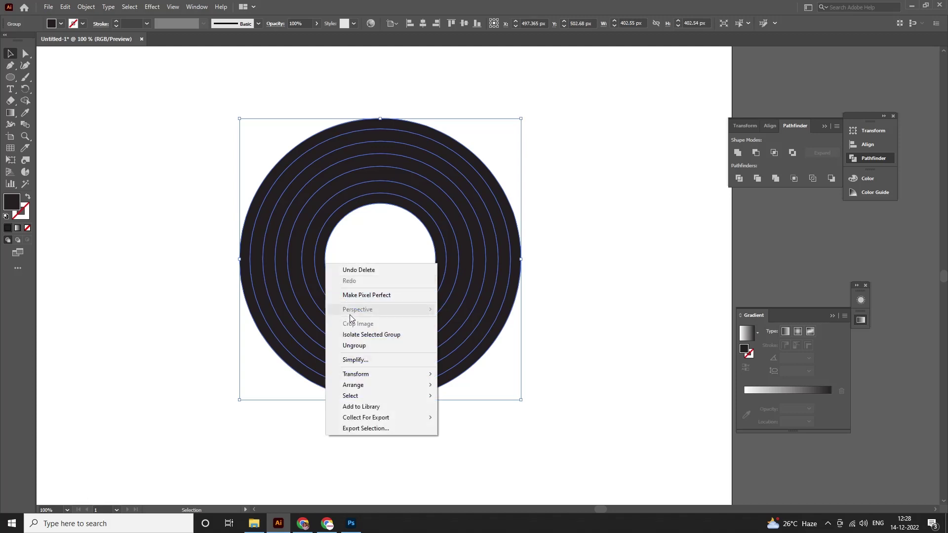
click(349, 346)
Step: Delete the solid donut and lower-left solid arc, then select both corner arc groups
click(305, 413)
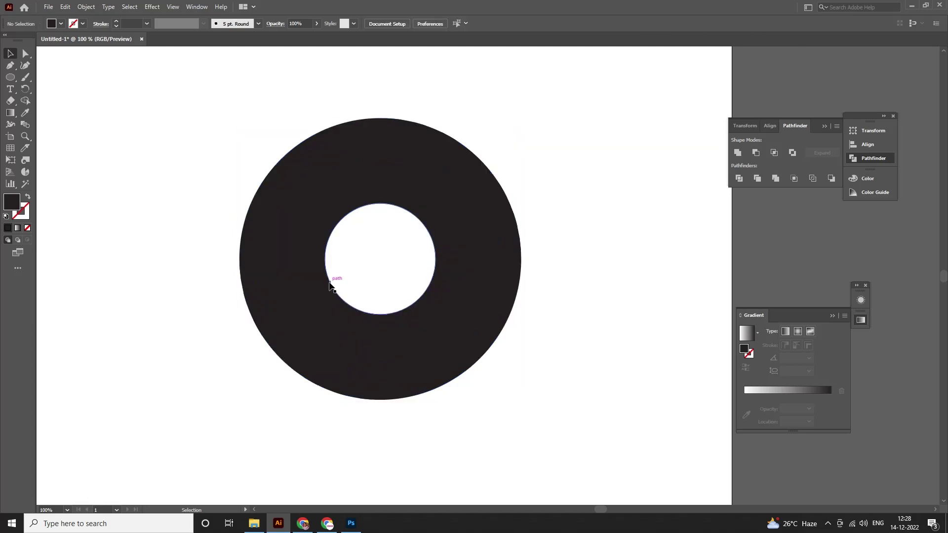
click(330, 286)
key(Delete)
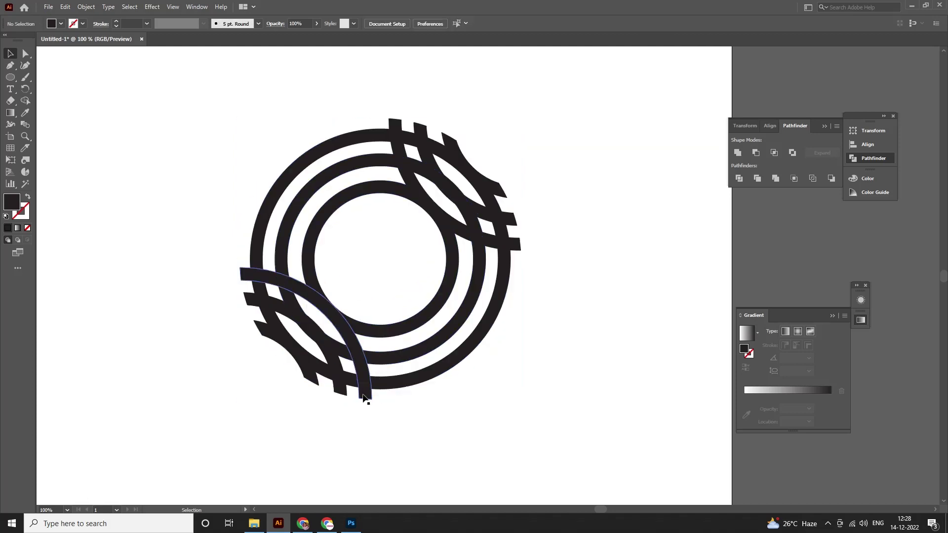
click(364, 397)
key(Delete)
click(244, 272)
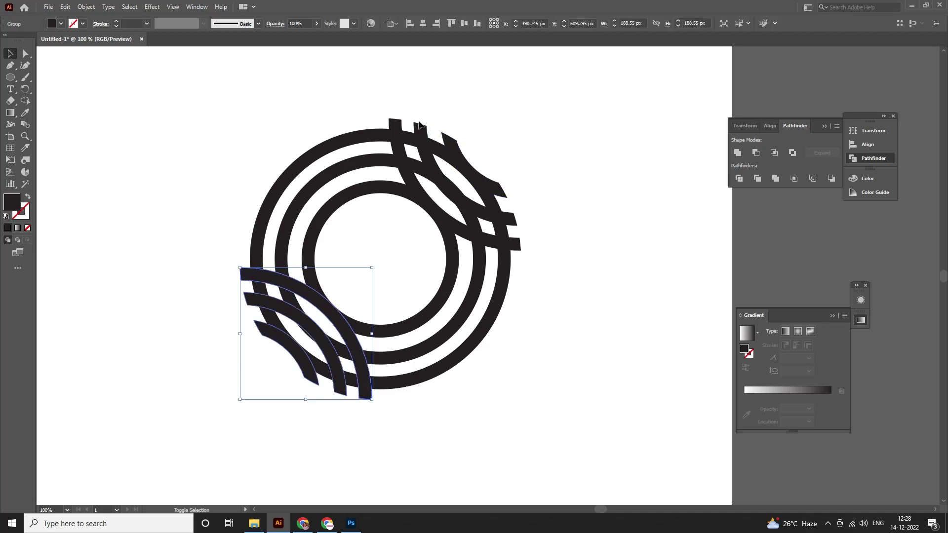
shift+click(455, 170)
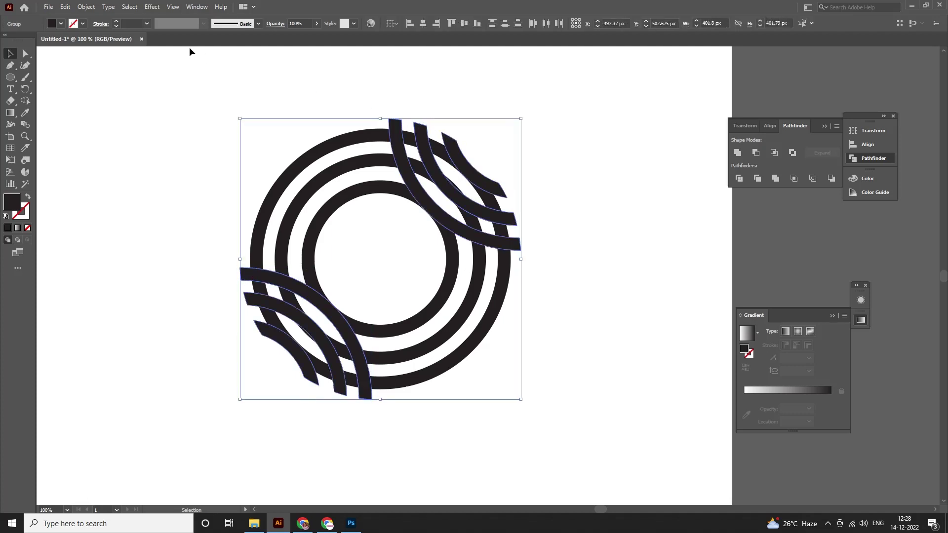
Step: Offset both corner arc groups and unite each into a single wedge
click(83, 7)
mouse_move(97, 241)
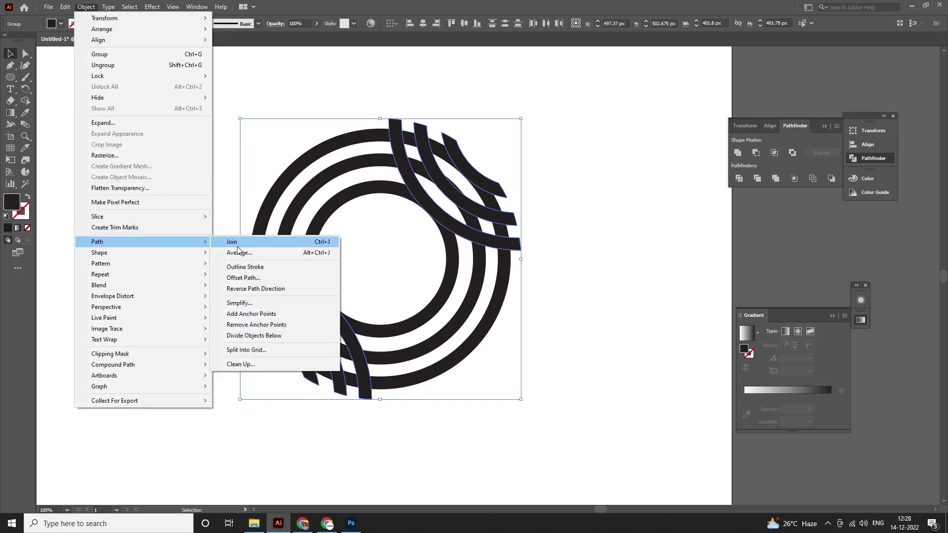
click(243, 277)
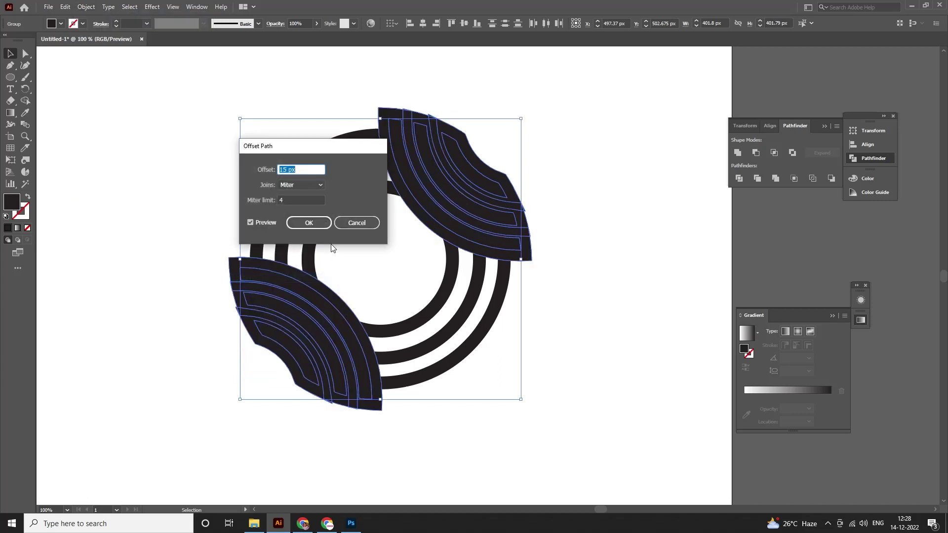
click(310, 223)
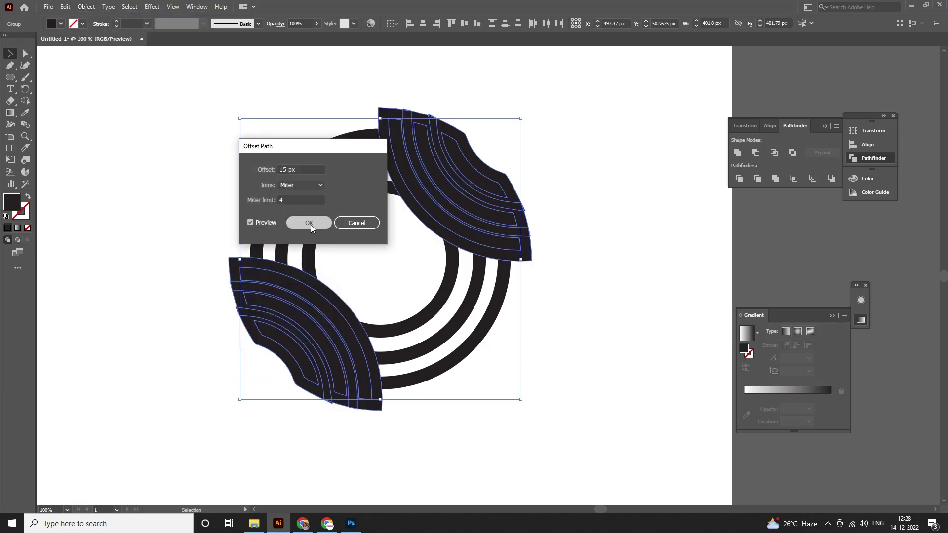
click(737, 152)
Step: Remove the lower-left and upper-right wedges from the rings with Shape Builder
shift+click(429, 306)
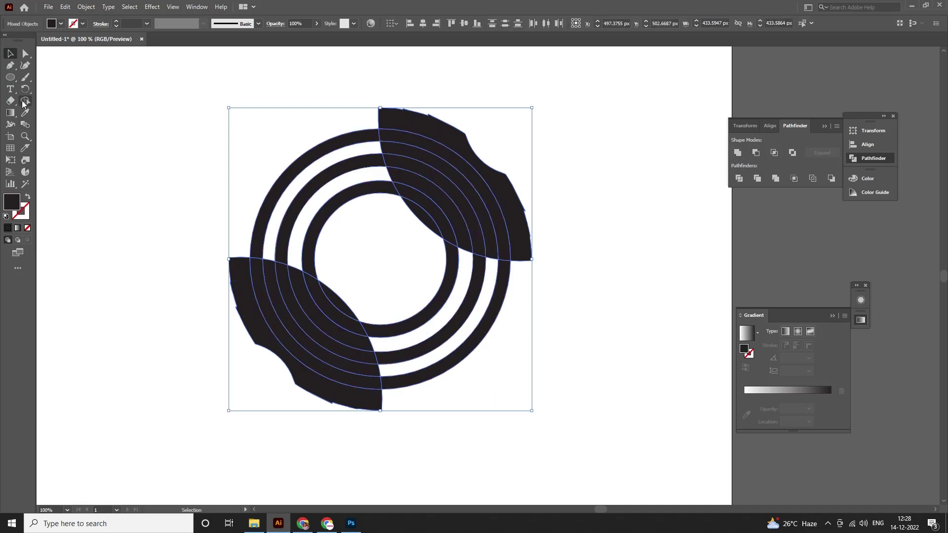
click(25, 101)
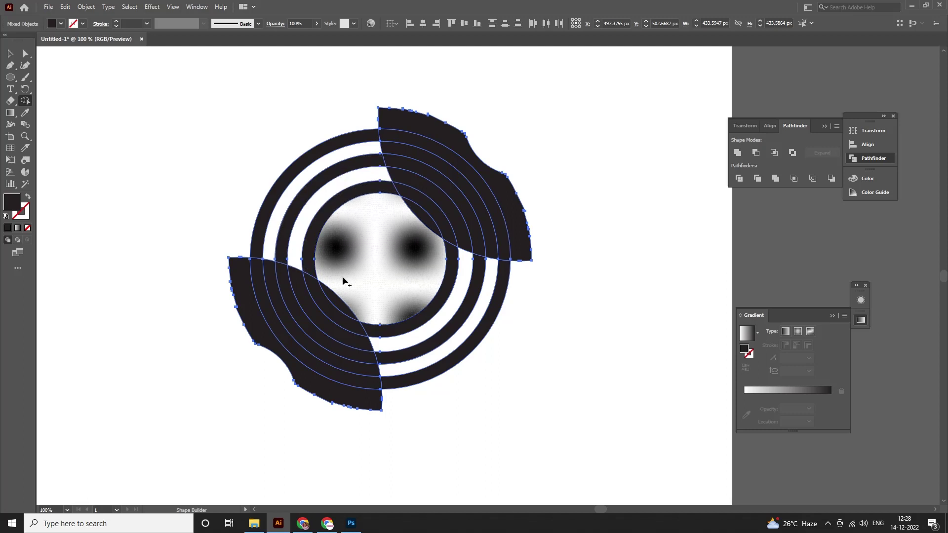
drag(351, 271, 254, 395)
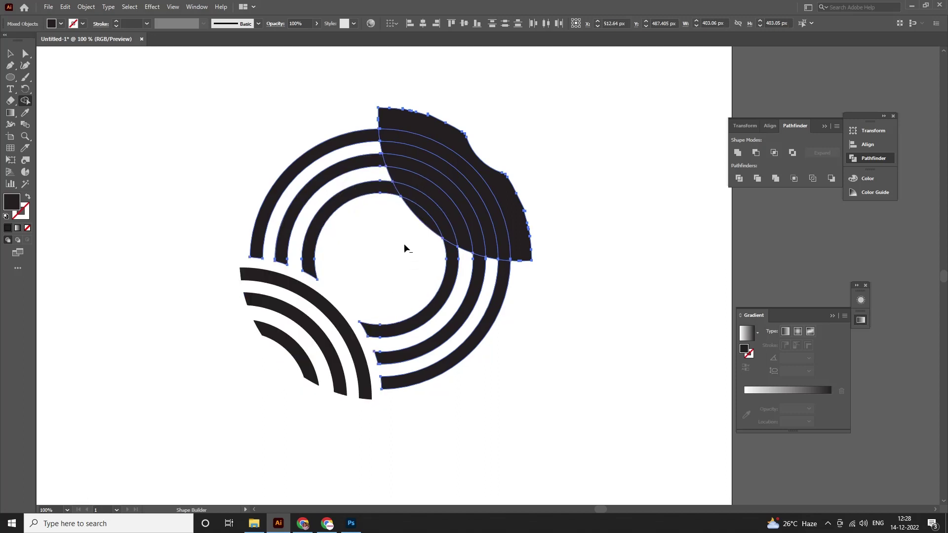
drag(404, 244, 479, 137)
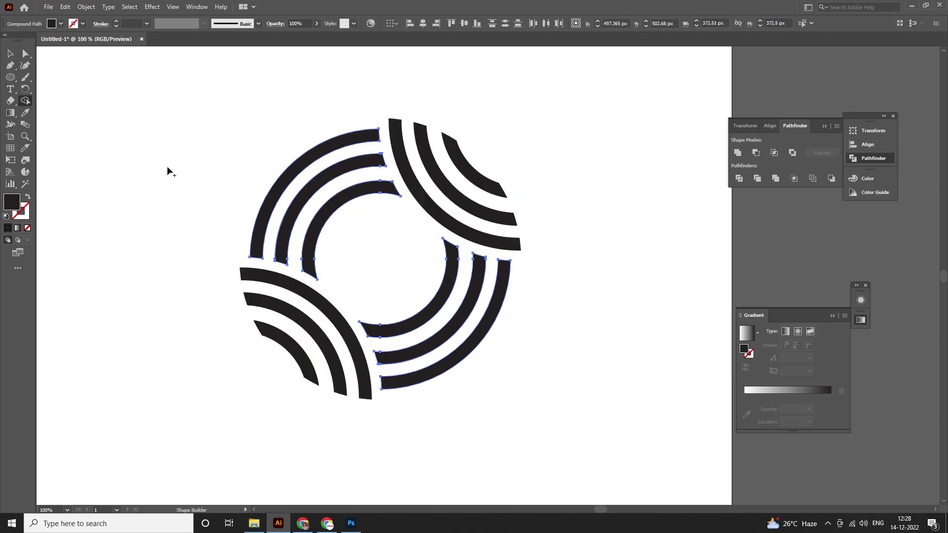
click(10, 53)
click(164, 126)
scroll(296, 228, up, 2)
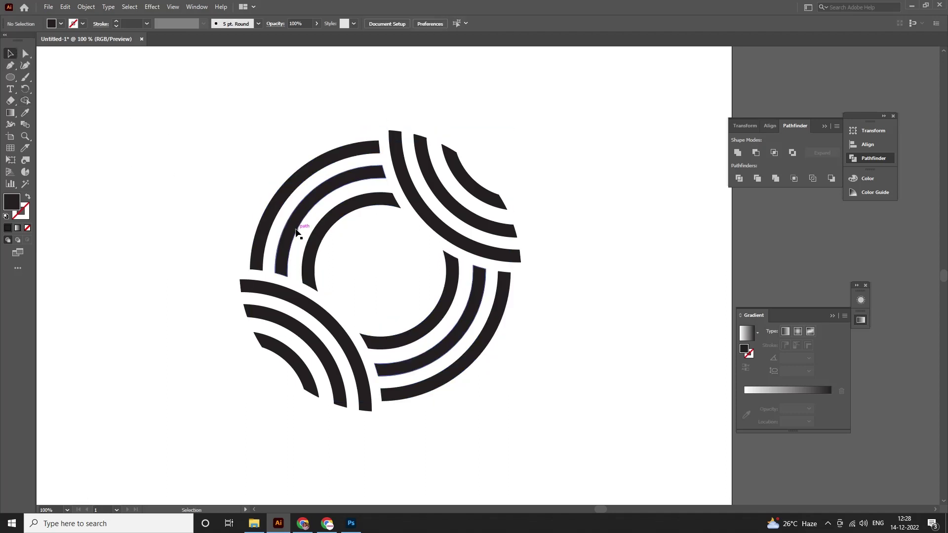
scroll(296, 231, up, 1)
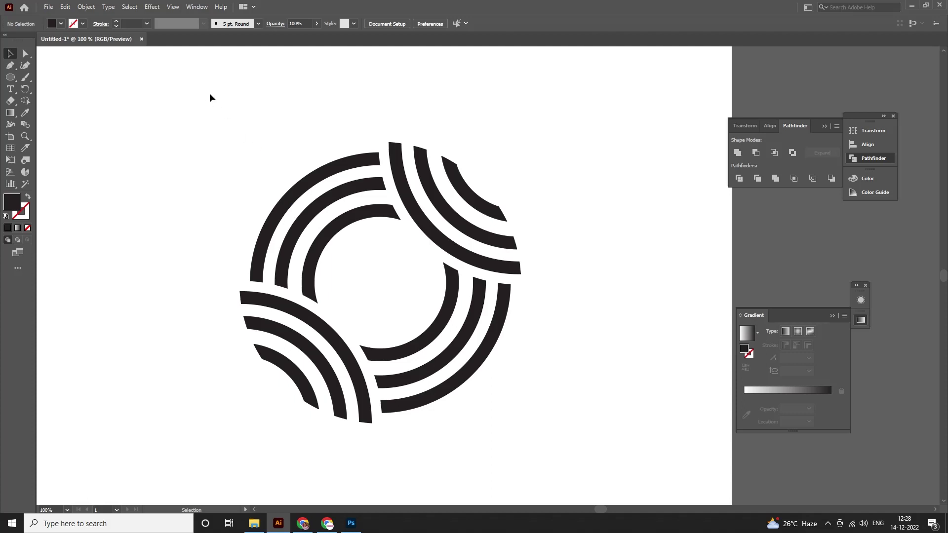
drag(210, 97, 591, 437)
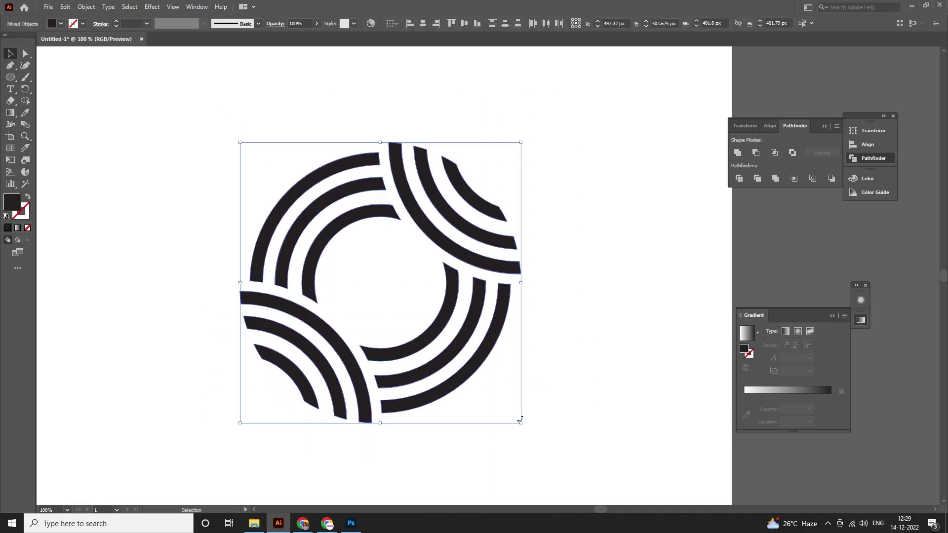
scroll(358, 321, down, 1)
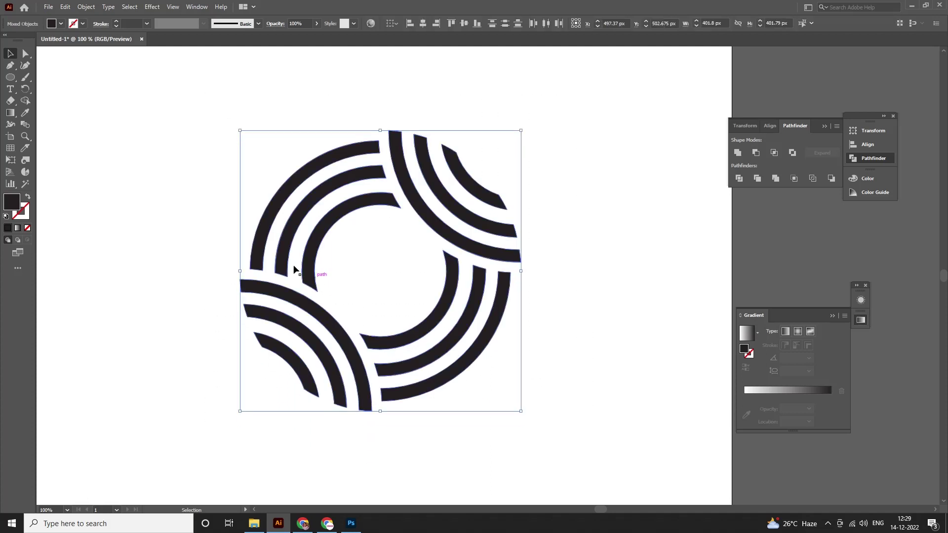
click(163, 183)
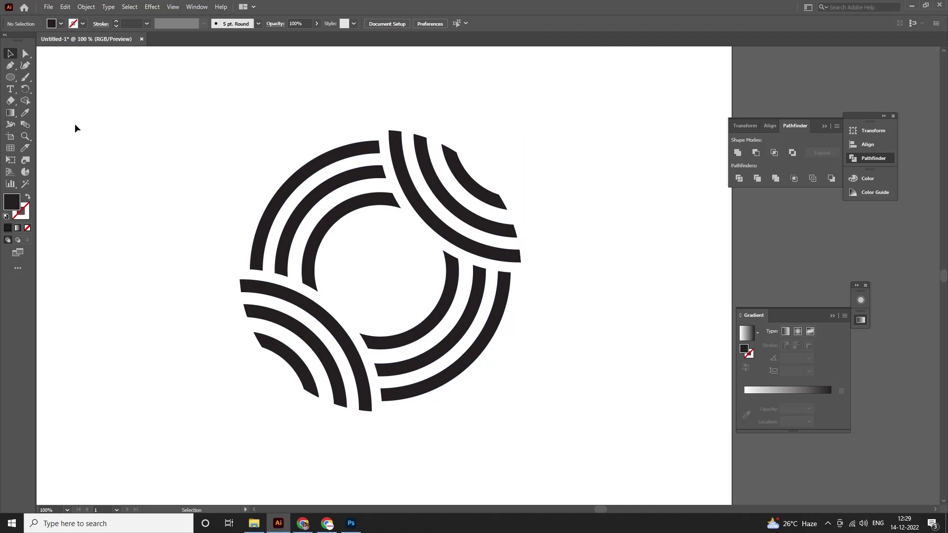
click(11, 79)
Step: Draw an outline-only circle centred over the interlaced arcs and resize it to 372.55 px
drag(253, 126, 514, 397)
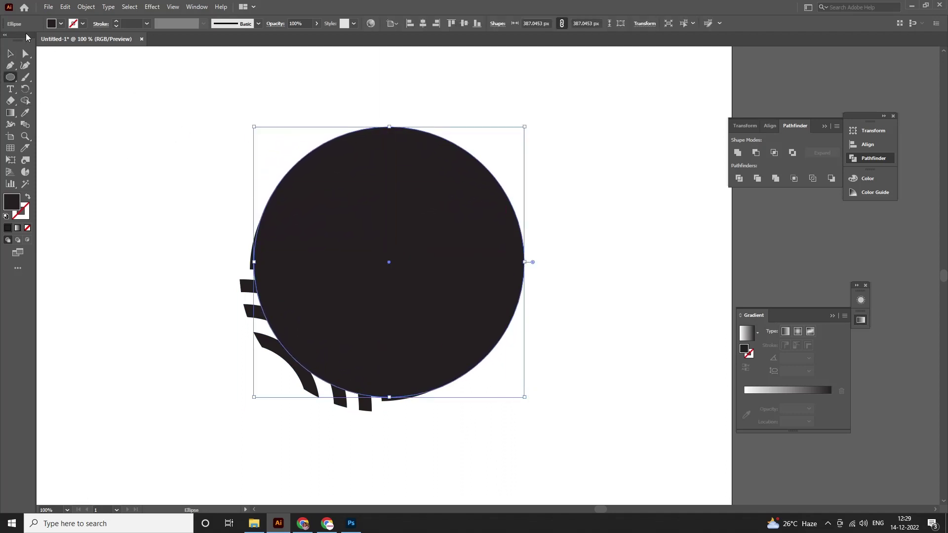
key(v)
key(shift+x)
scroll(311, 126, up, 1)
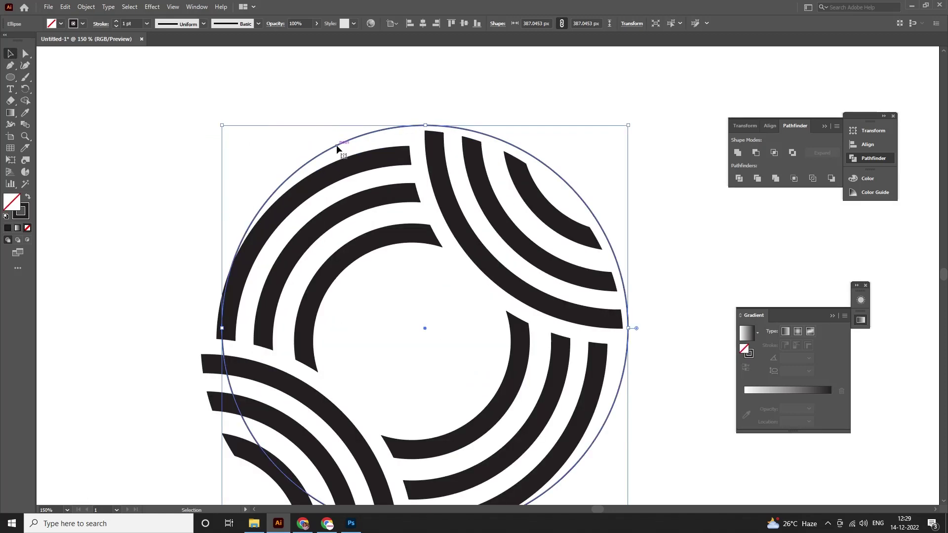
click(423, 23)
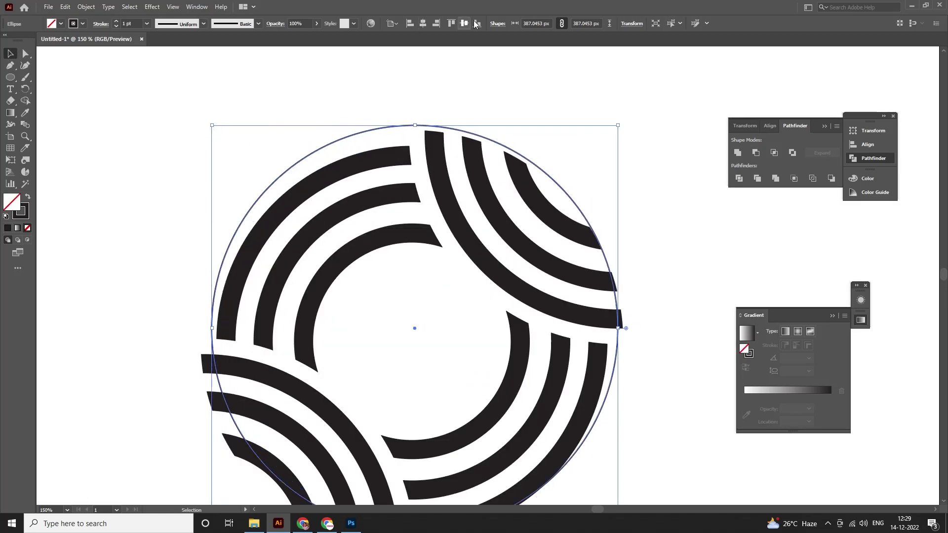
click(463, 23)
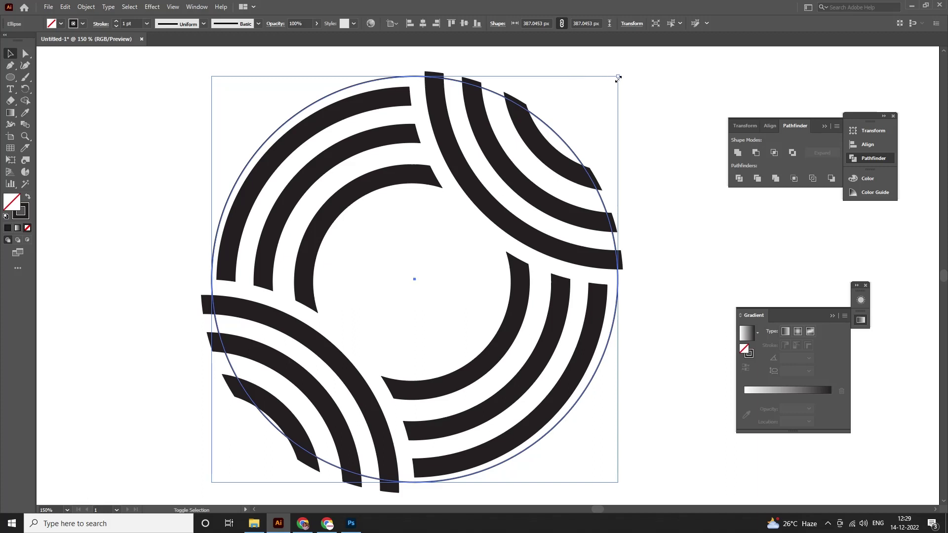
drag(619, 78, 608, 85)
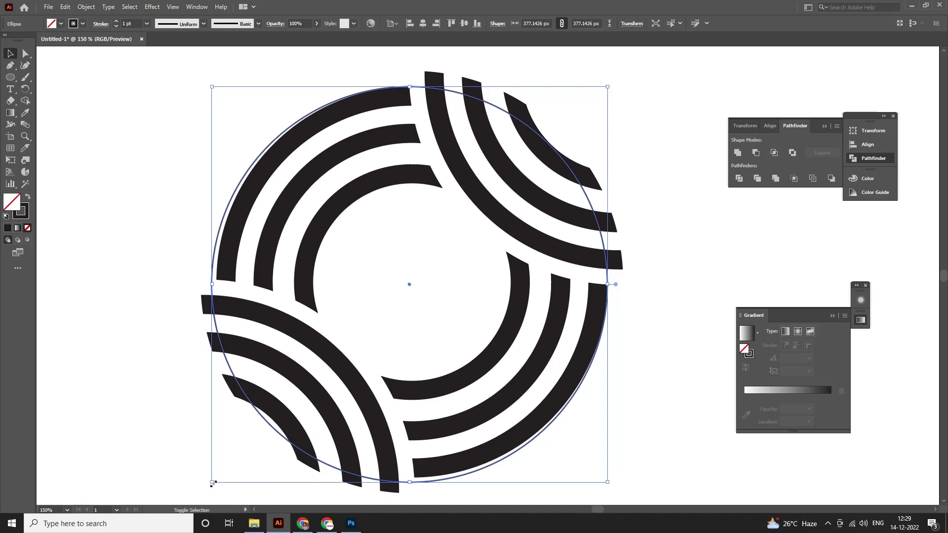
drag(213, 483, 217, 480)
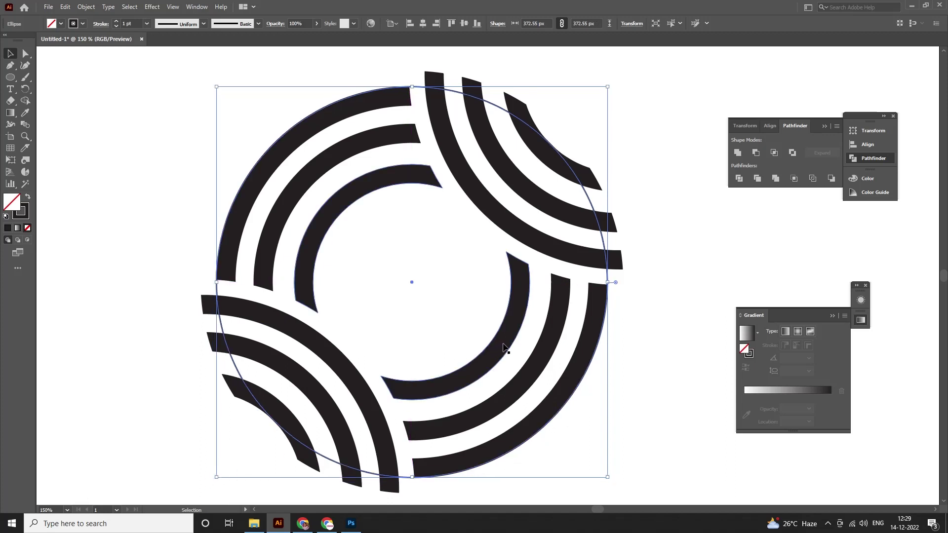
scroll(349, 158, down, 1)
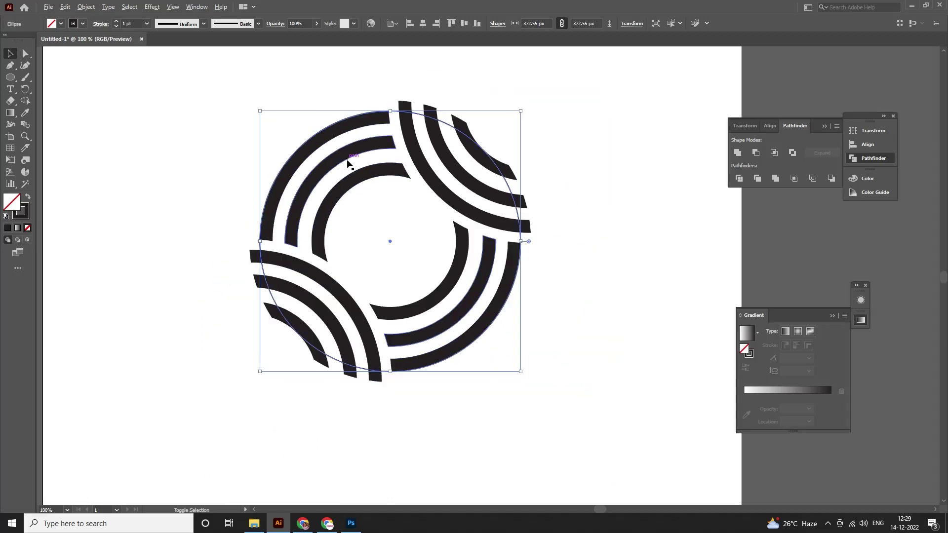
Step: With Shape Builder, delete the left, bottom and top arc ends lying outside the circle
drag(571, 101, 176, 426)
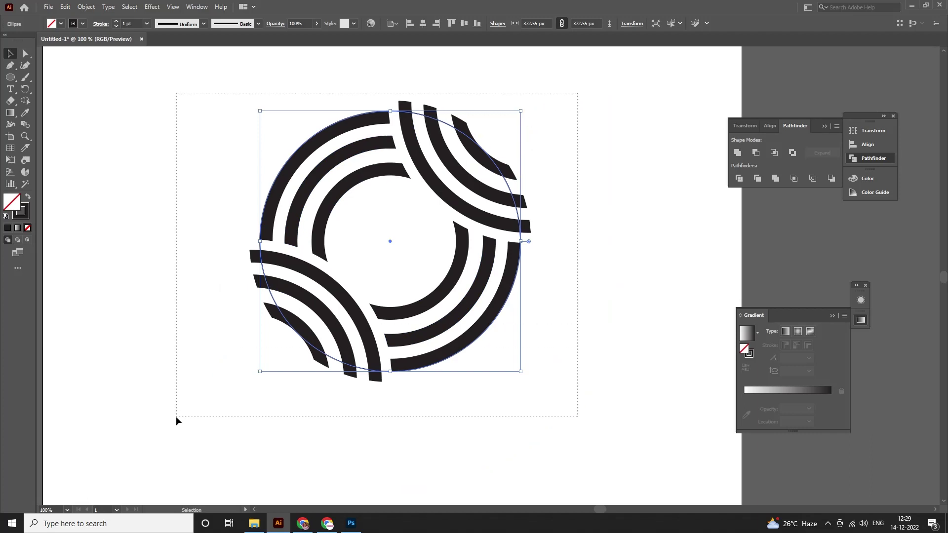
click(26, 103)
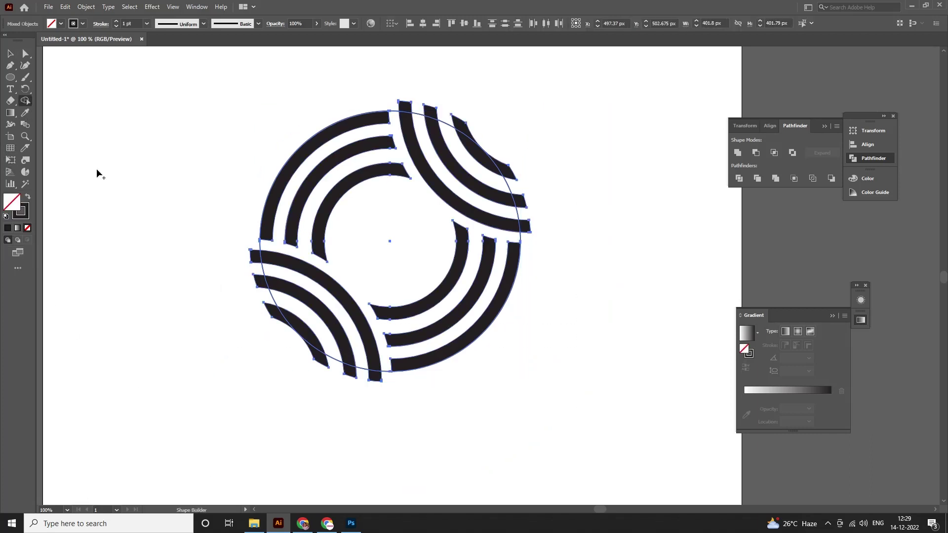
drag(260, 259, 264, 289)
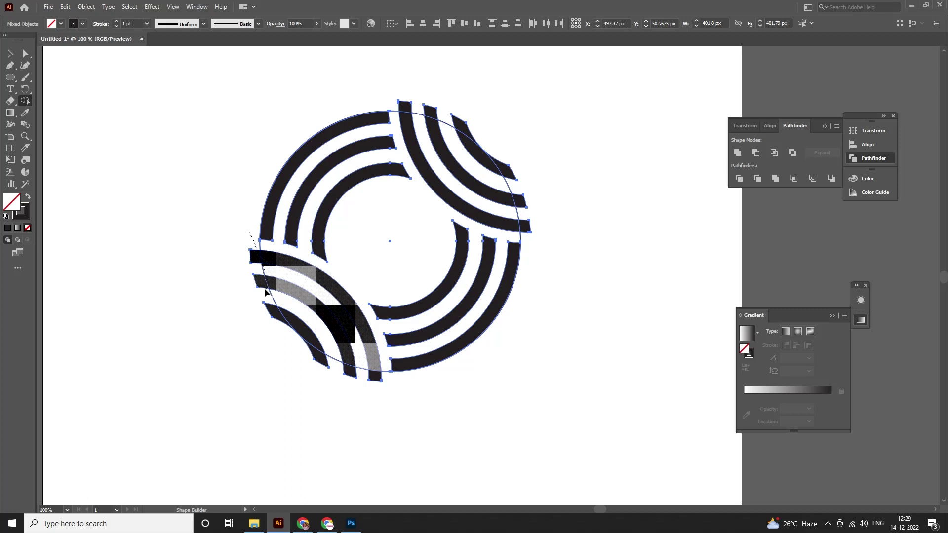
drag(253, 248, 276, 327)
drag(338, 369, 393, 382)
mouse_move(384, 94)
mouse_down()
mouse_move(443, 118)
mouse_move(518, 173)
mouse_move(531, 231)
mouse_up()
Step: Deselect the trimmed artwork and swap the fill and stroke colours
click(9, 53)
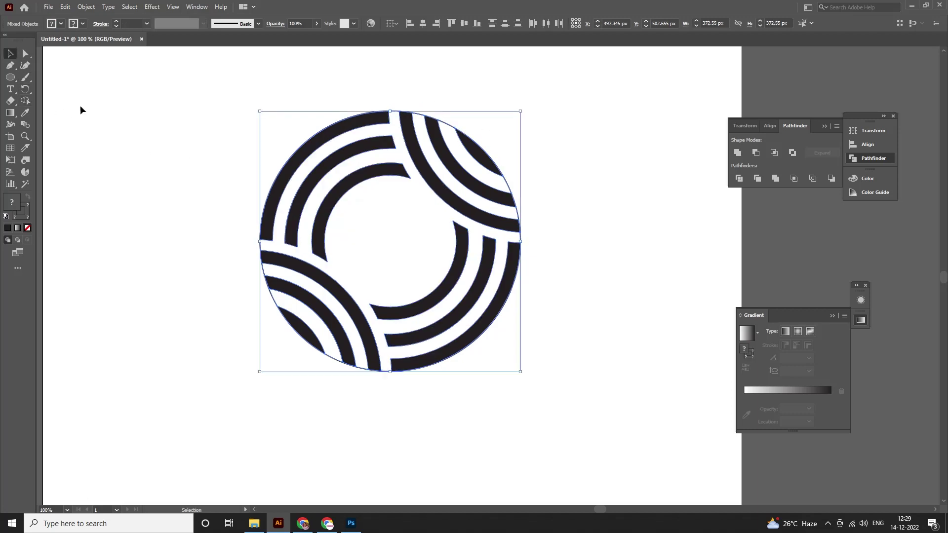
click(81, 106)
key(shift+x)
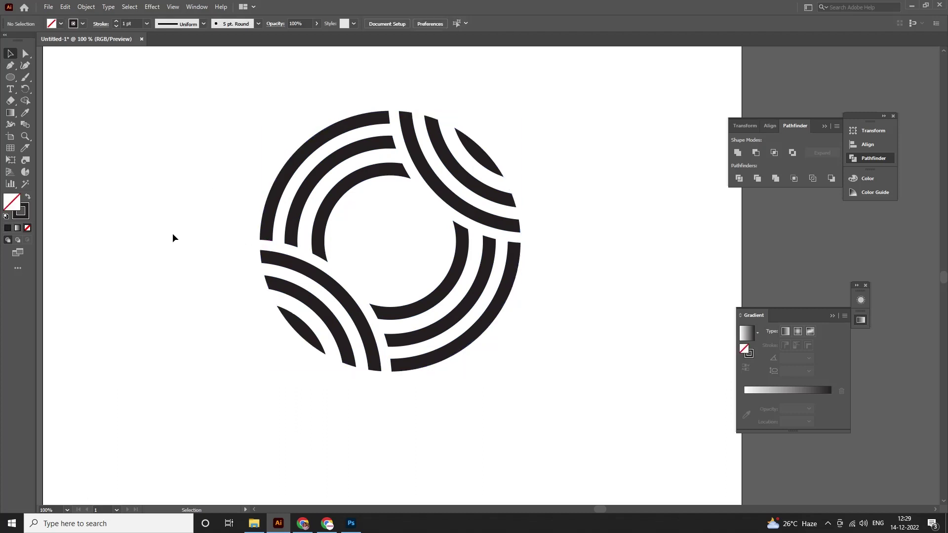
scroll(127, 223, down, 2)
scroll(121, 213, up, 1)
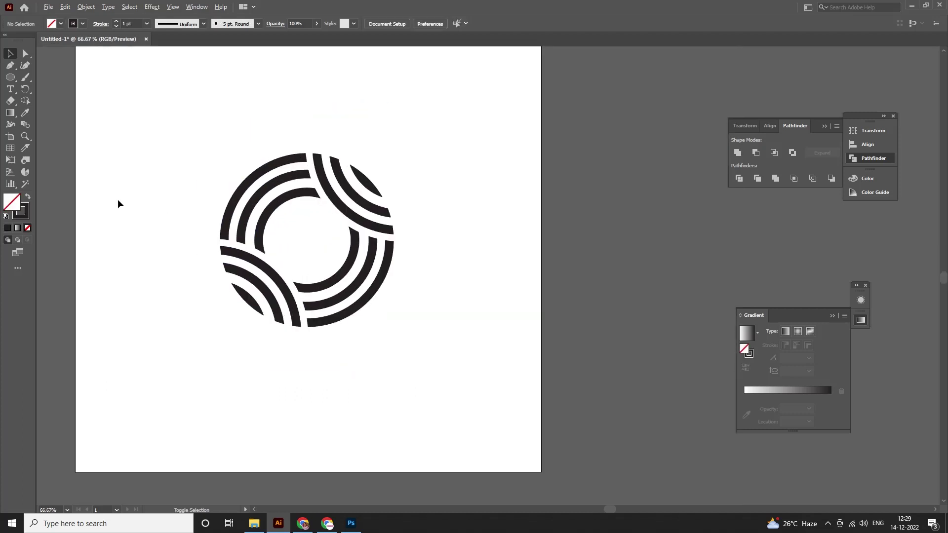
scroll(245, 115, up, 1)
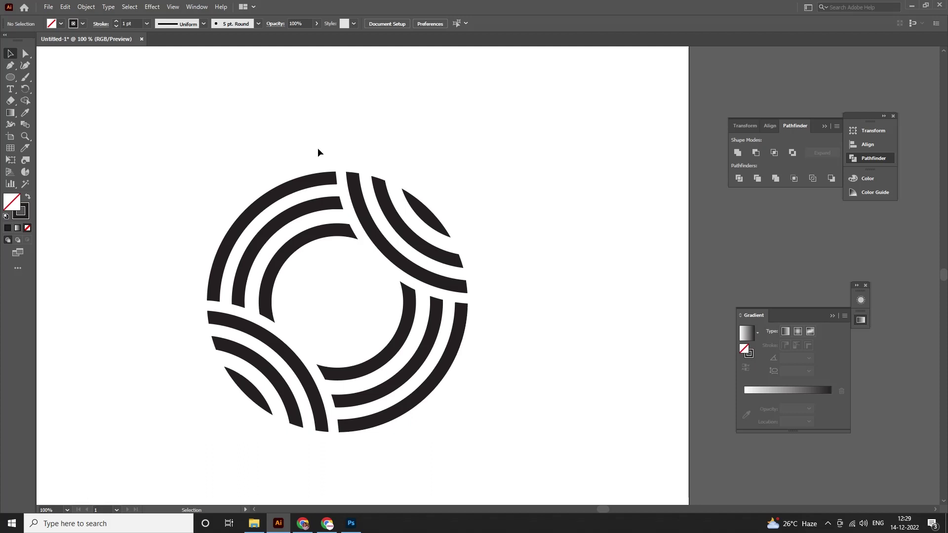
Step: Direct-select the top, left, bottom and right anchors of the outer rim arcs, then select the whole rim
key(a)
click(336, 173)
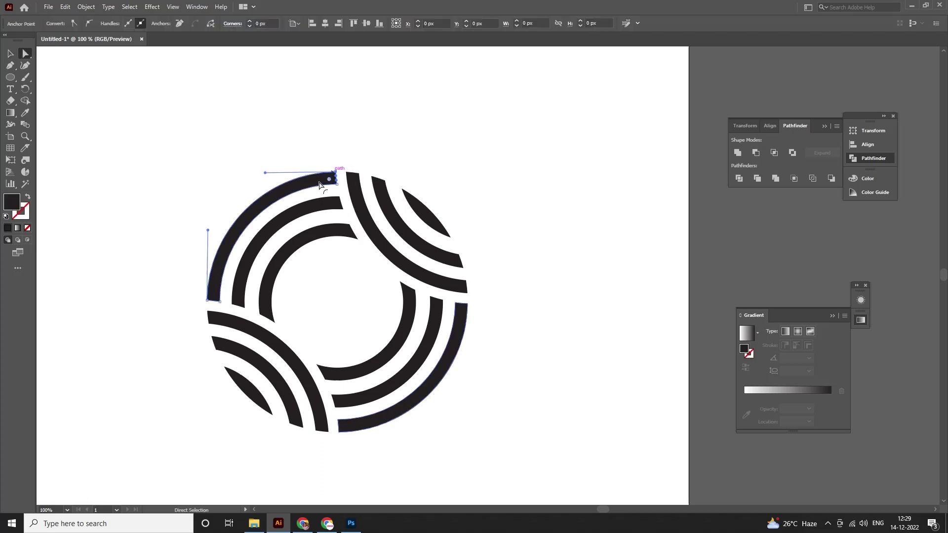
shift+click(213, 294)
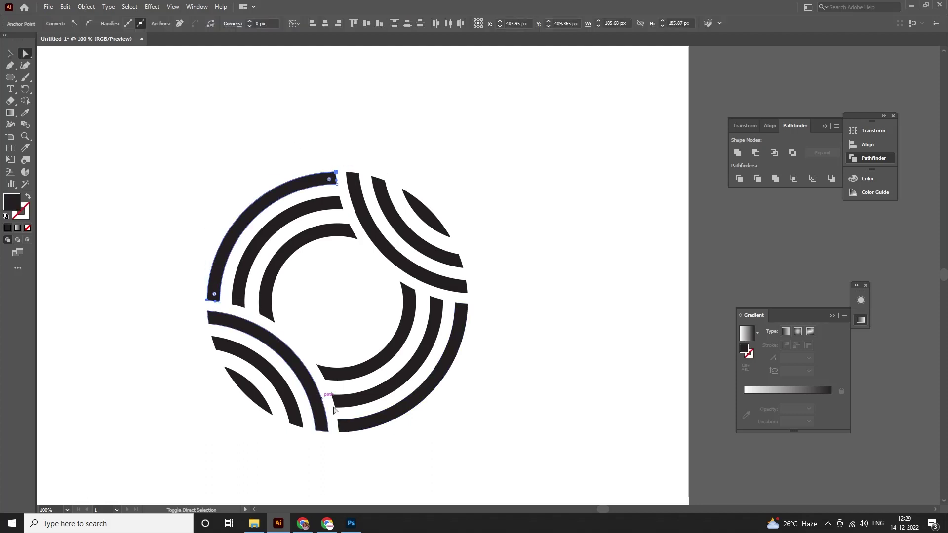
shift+click(339, 433)
shift+click(467, 305)
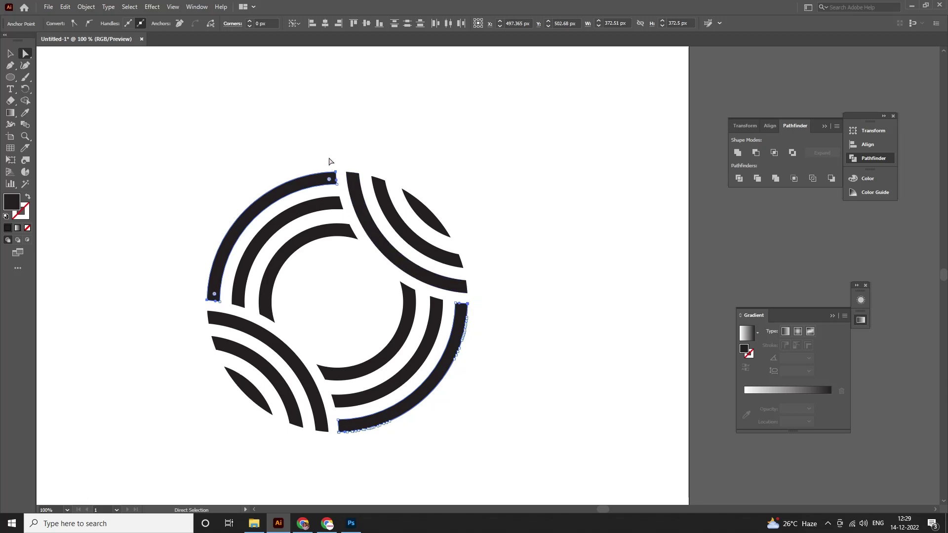
click(10, 54)
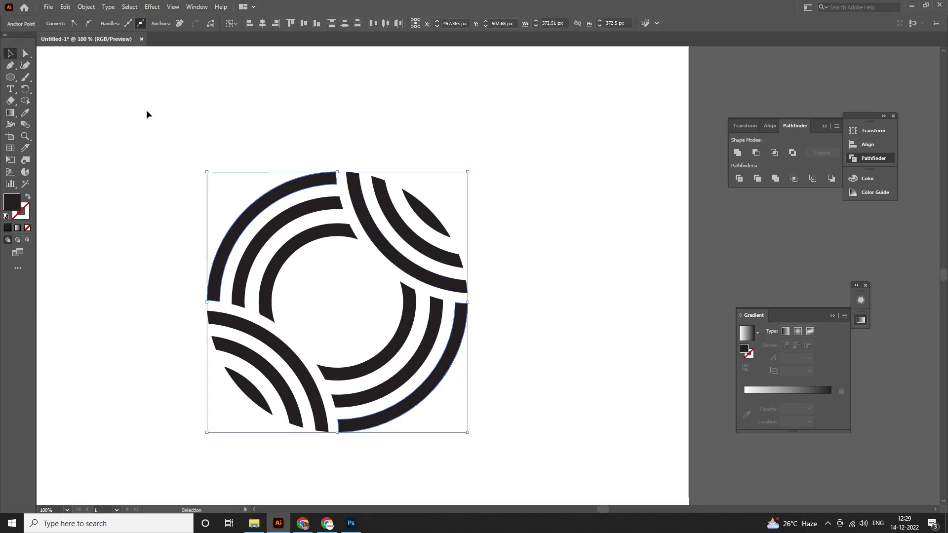
click(147, 109)
key(ctrl+minus)
key(ctrl+minus)
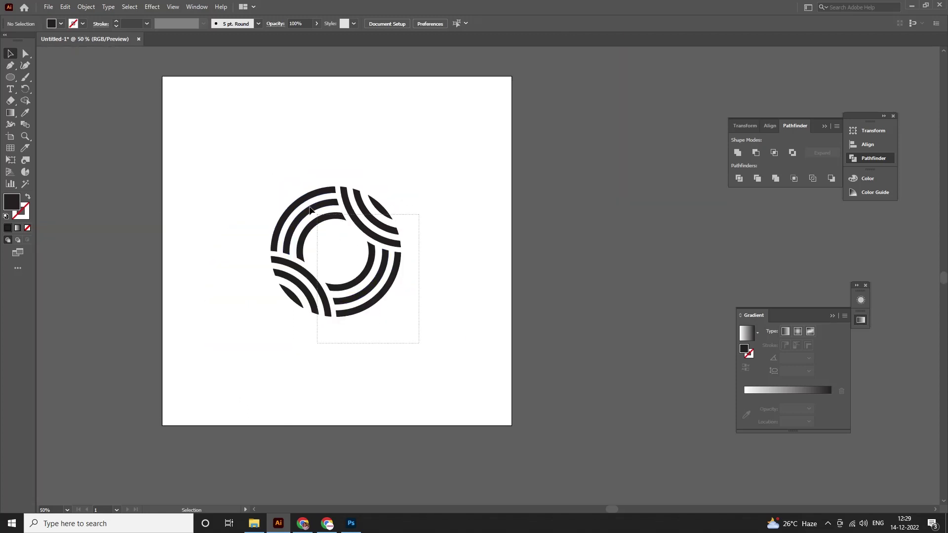
Step: Select all the arcs, nudge them slightly up, and unite them into one shape
drag(405, 339, 254, 175)
drag(307, 215, 309, 212)
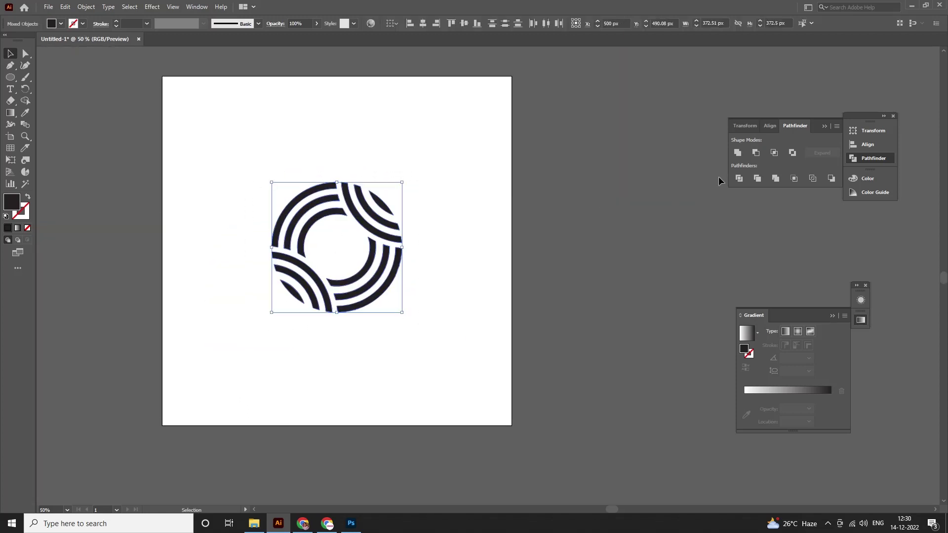
click(738, 153)
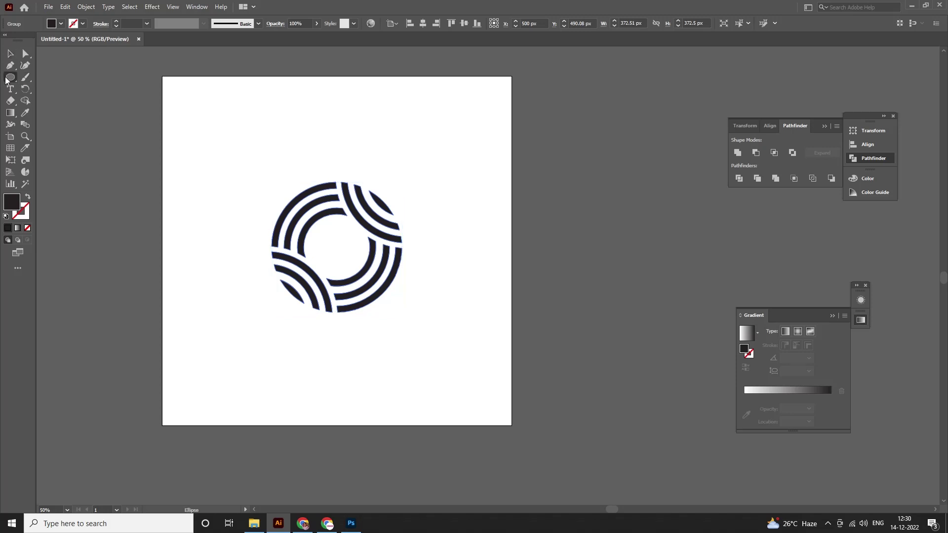
Step: Draw a square covering the whole artboard and send it behind the logo
drag(10, 77, 69, 78)
drag(164, 77, 511, 425)
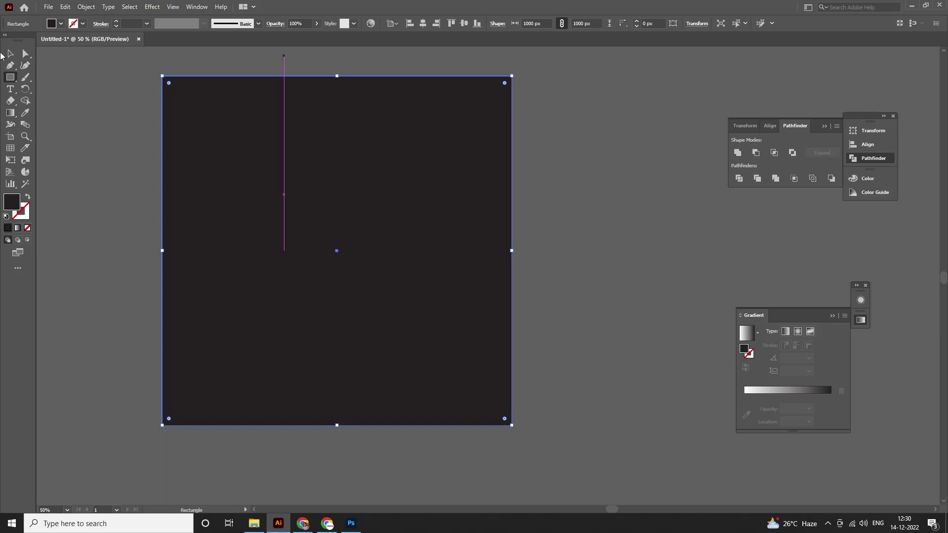
click(10, 54)
key(ctrl+shift+bracketleft)
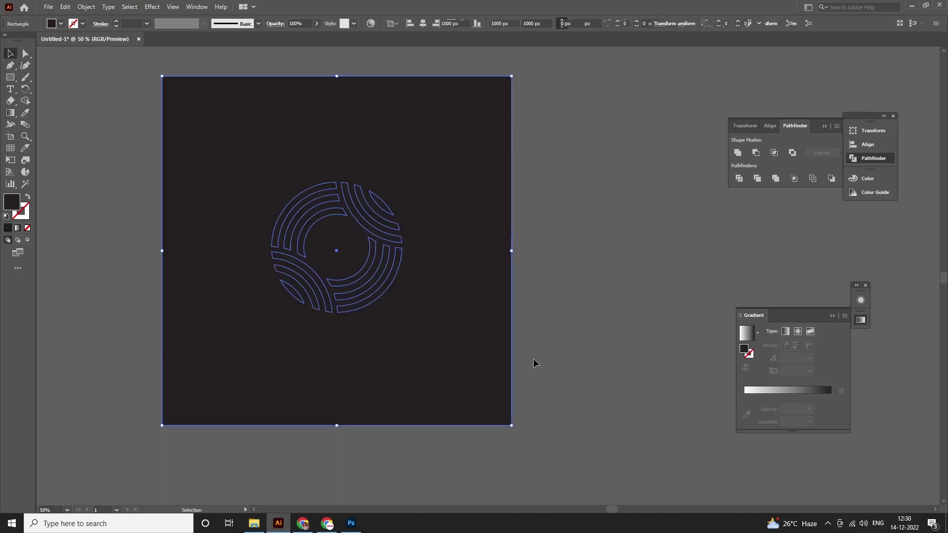
key(ctrl+2)
key(ctrl+a)
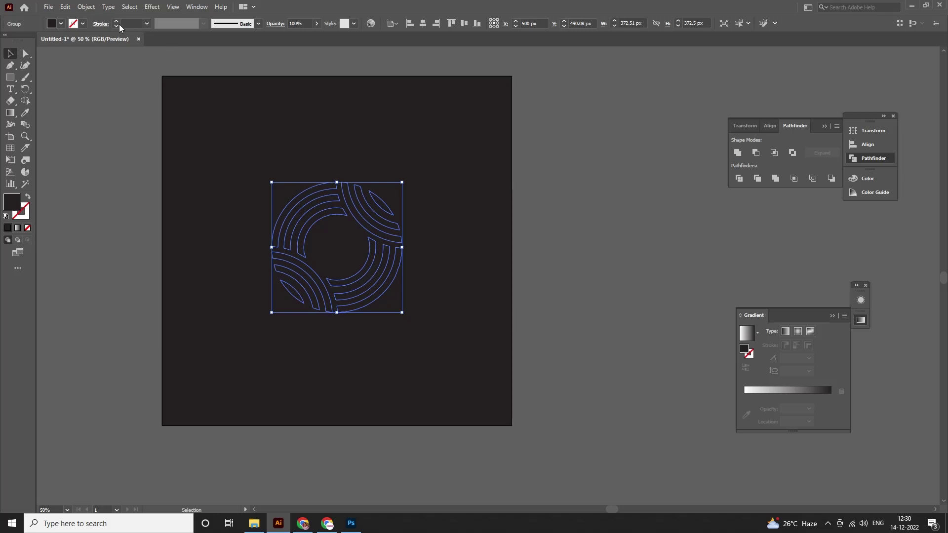
Step: Fill the selected logo with a gold gradient from the Metals swatch library
click(58, 23)
click(9, 85)
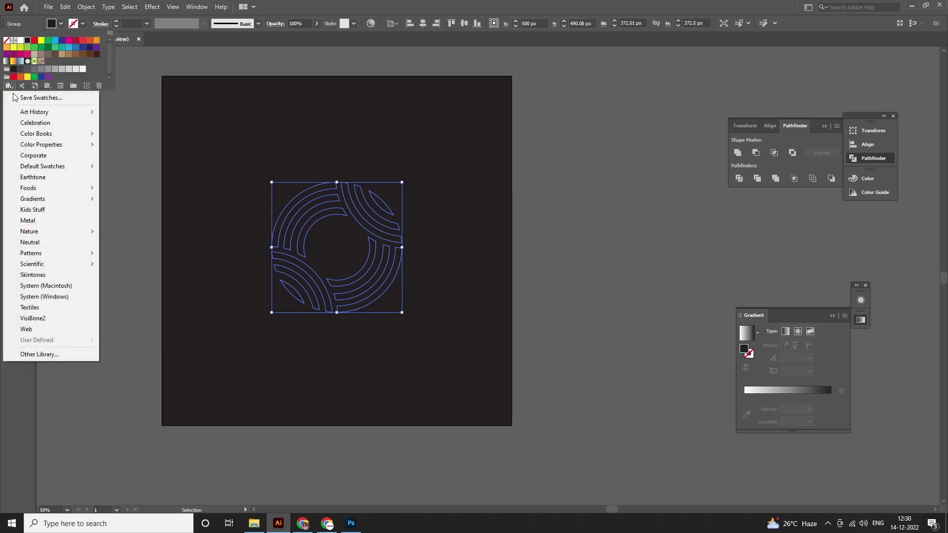
mouse_move(32, 199)
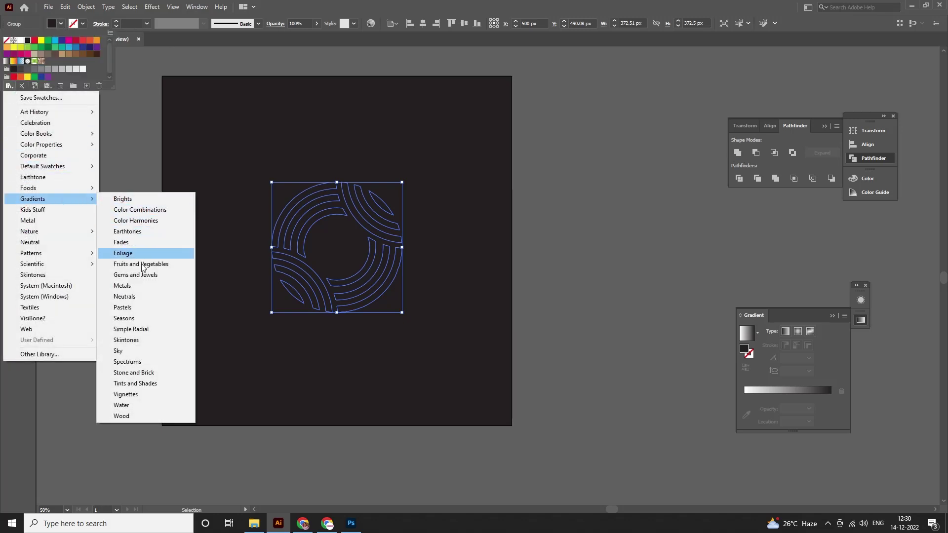
click(122, 286)
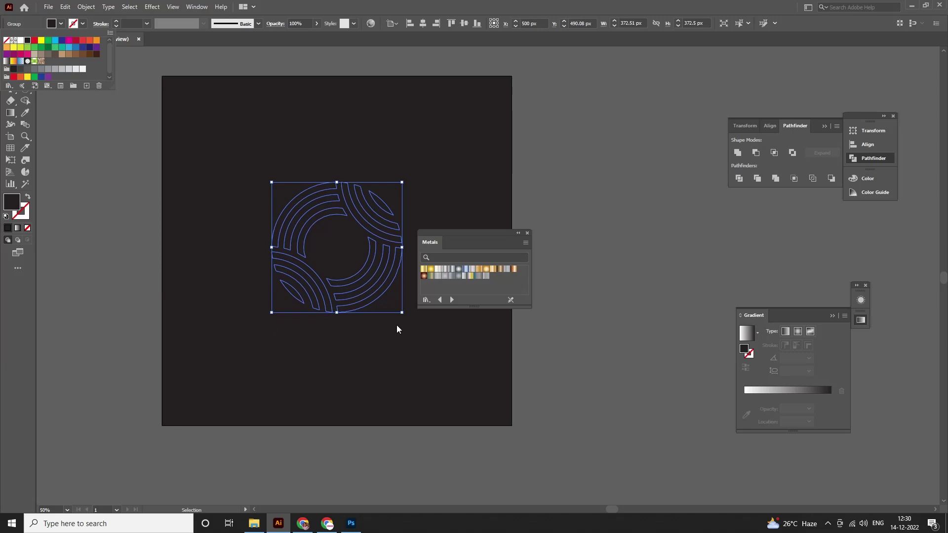
click(480, 270)
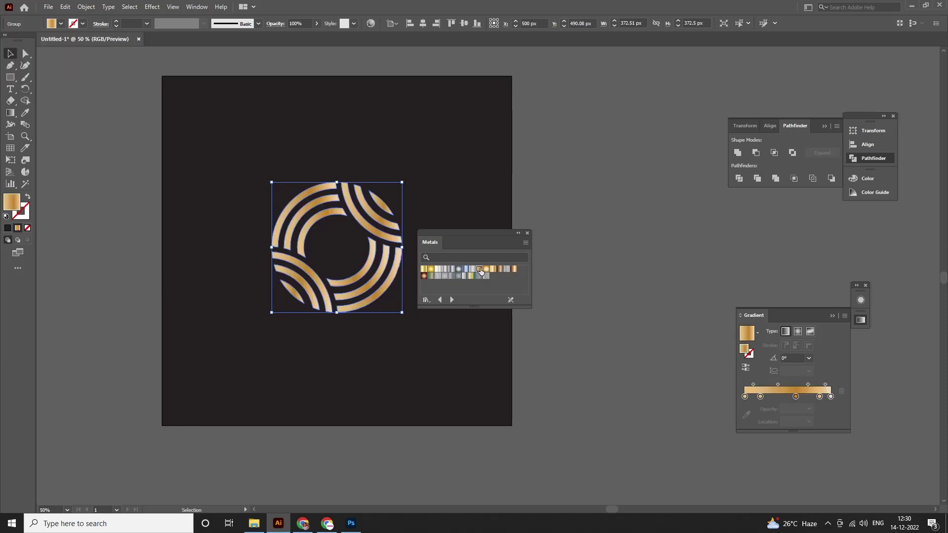
click(425, 301)
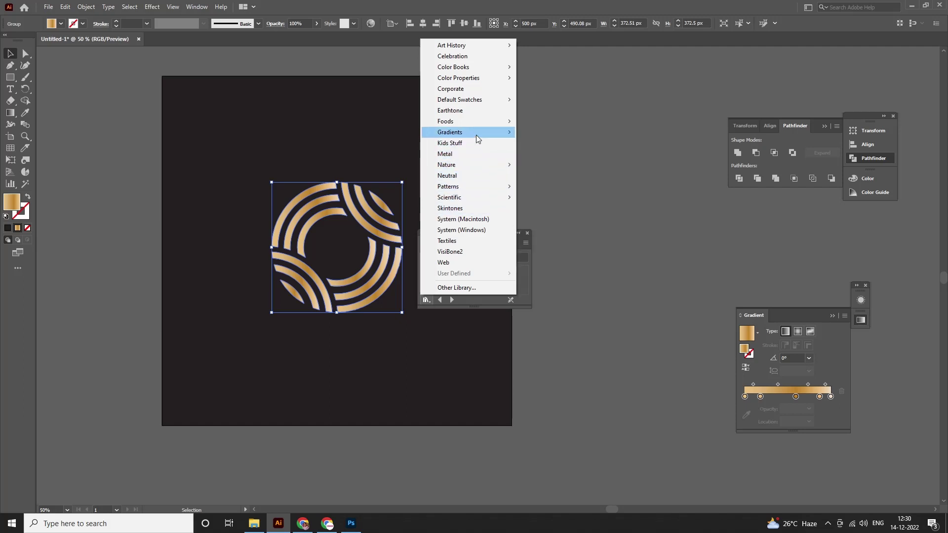
mouse_move(450, 132)
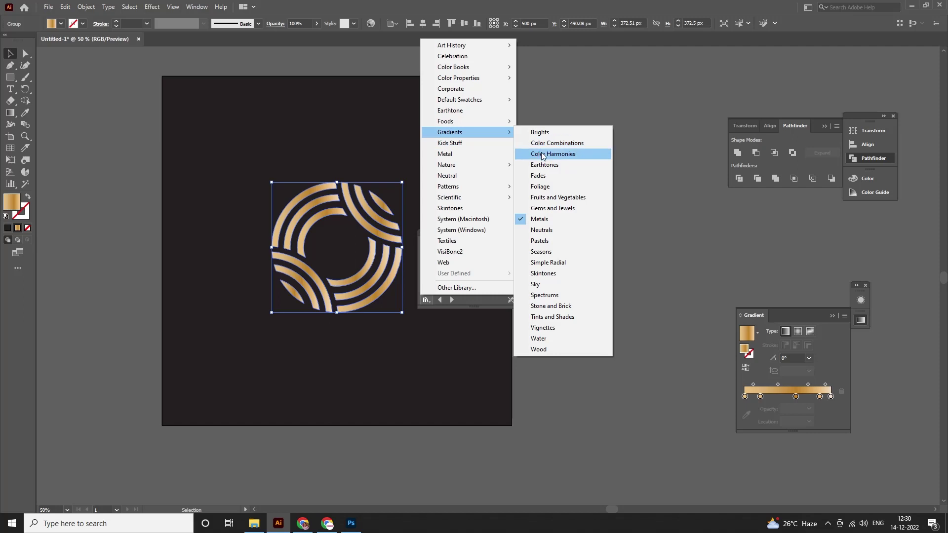
Step: Apply the Earthtone 5 gradient from the Earthtones library to the logo
click(546, 165)
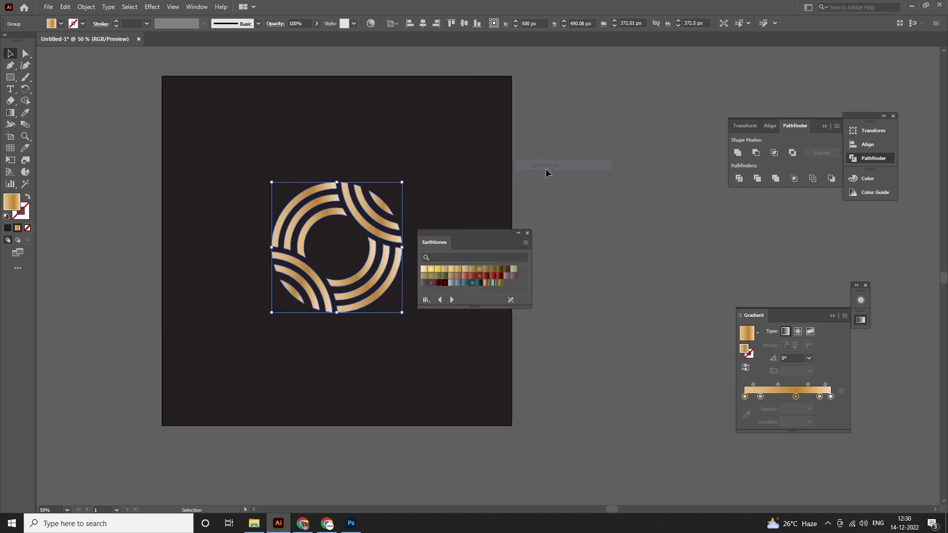
click(458, 269)
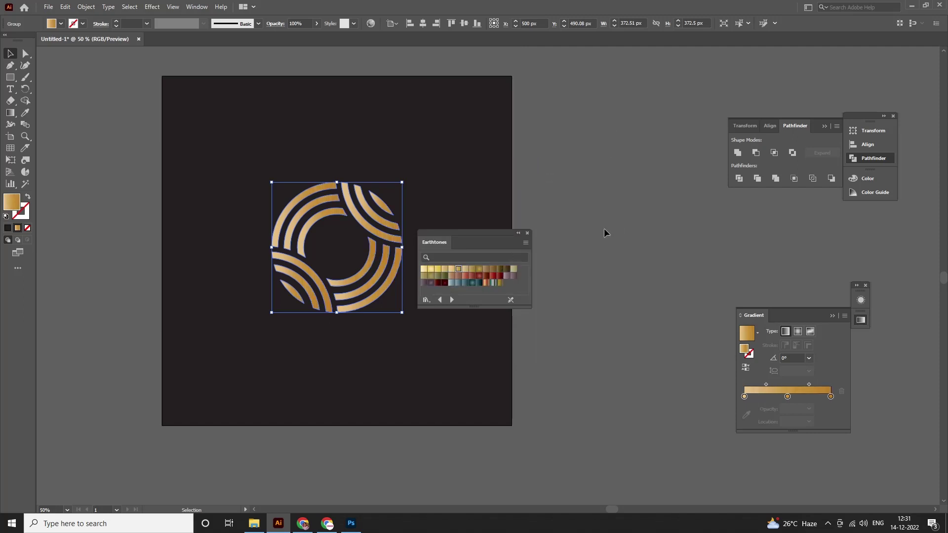
click(527, 233)
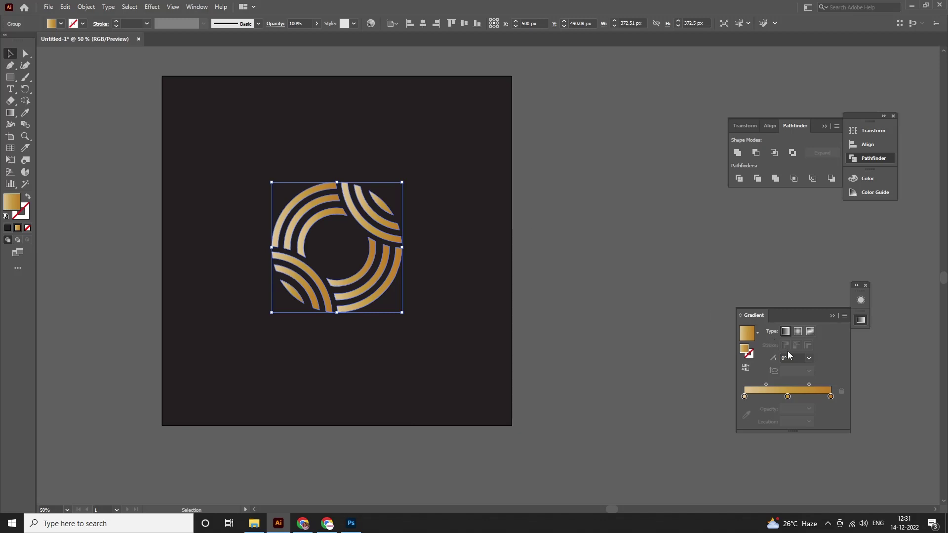
Step: Set the gradient angle to -90°, then deselect and reselect the logo to check it
click(809, 359)
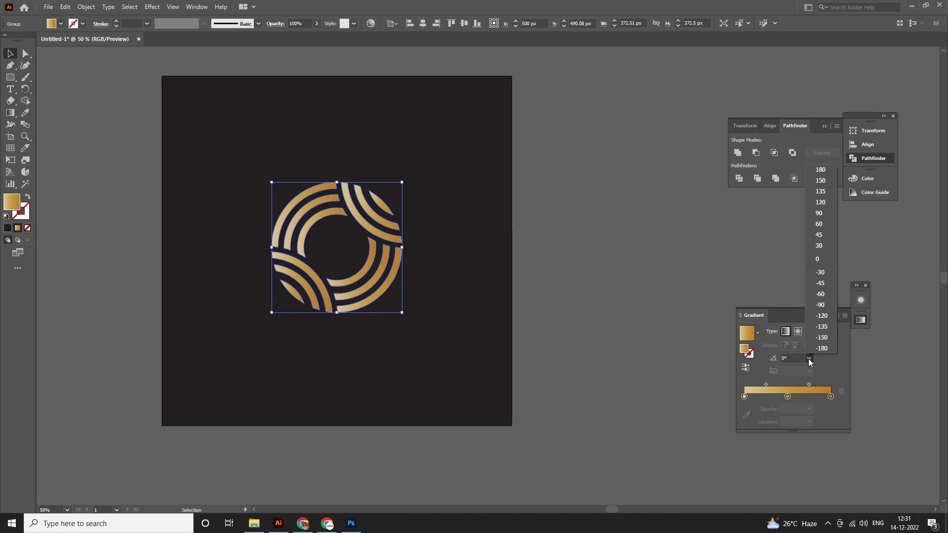
click(819, 305)
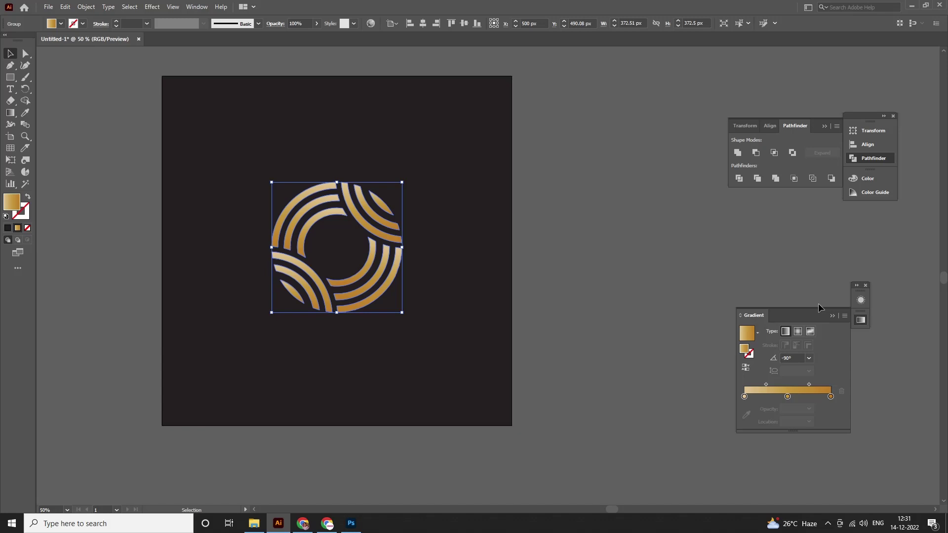
key(a)
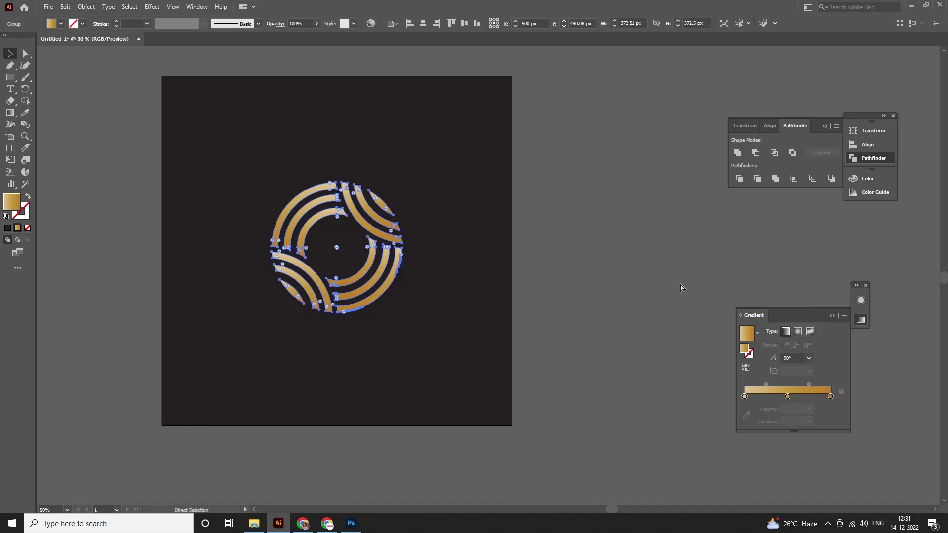
key(v)
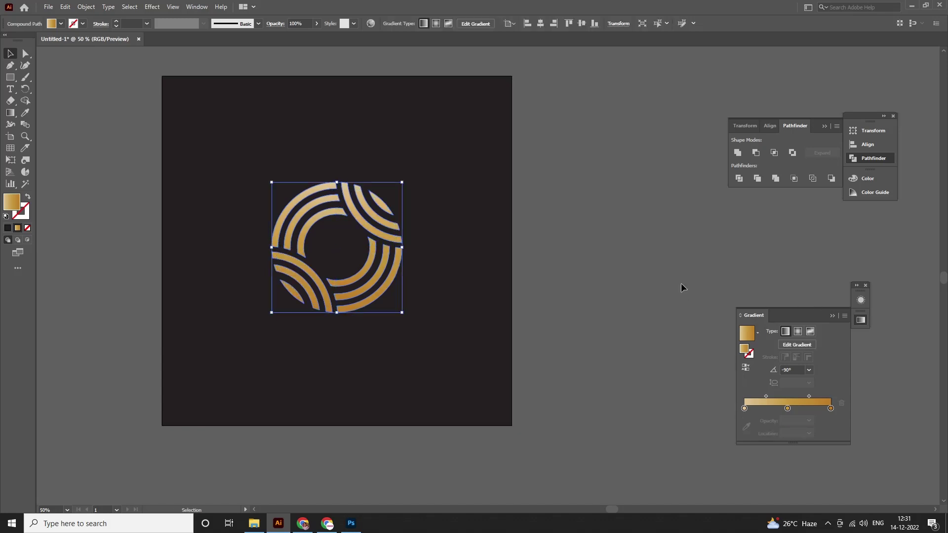
click(593, 278)
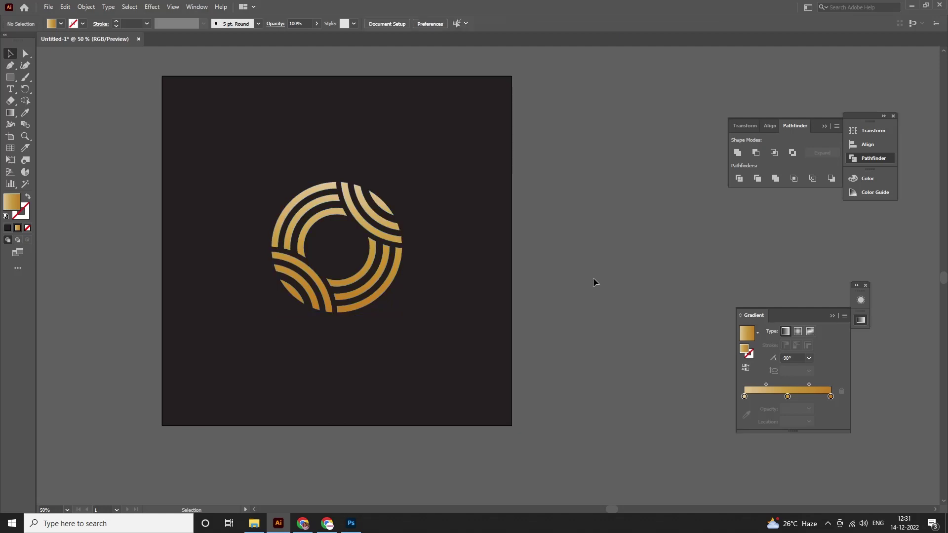
click(386, 230)
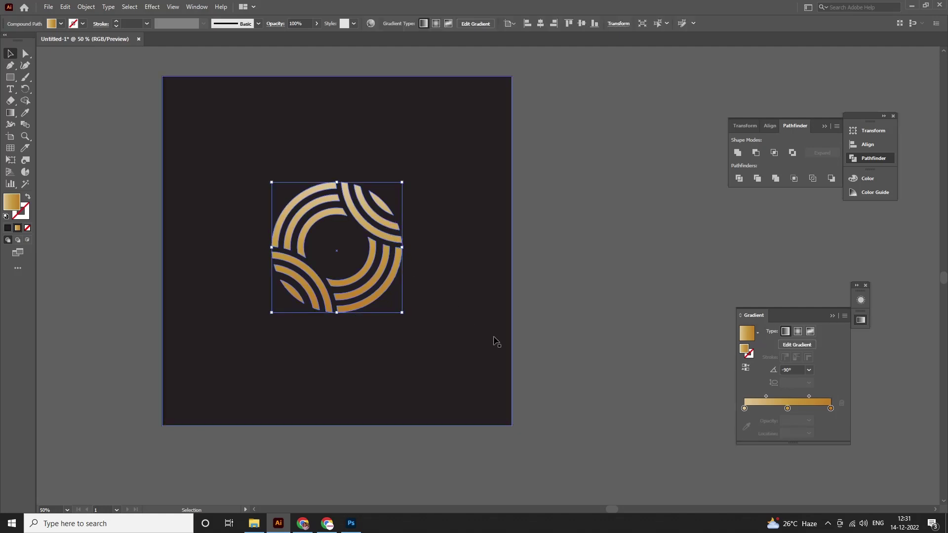
click(152, 7)
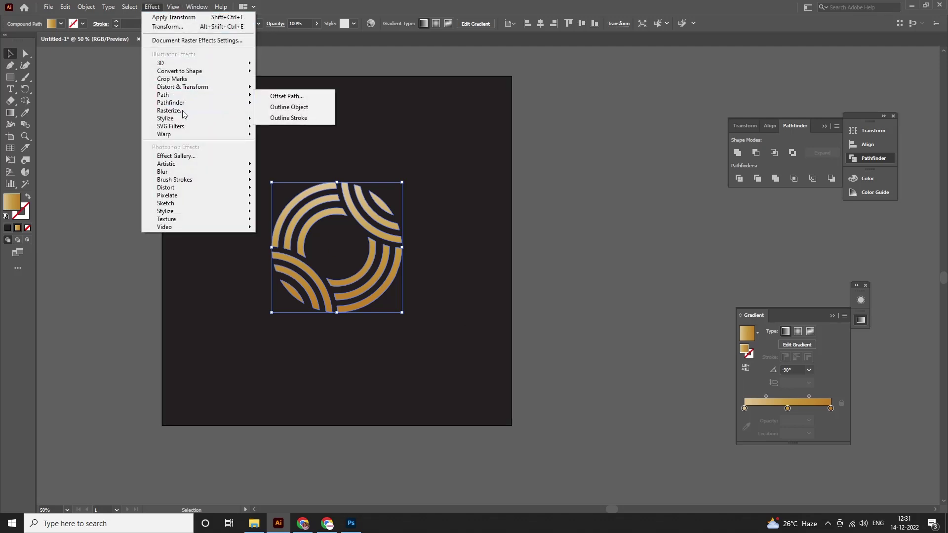
mouse_move(165, 118)
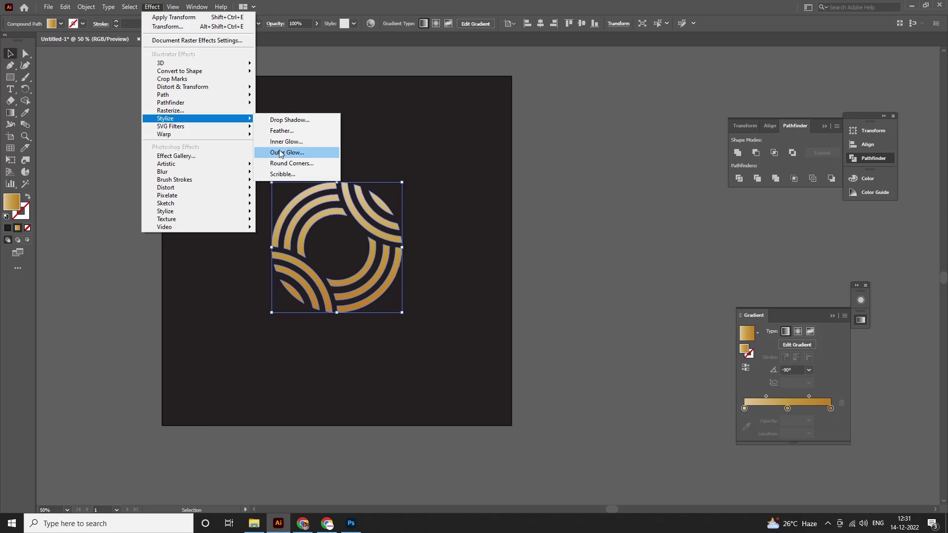
click(290, 120)
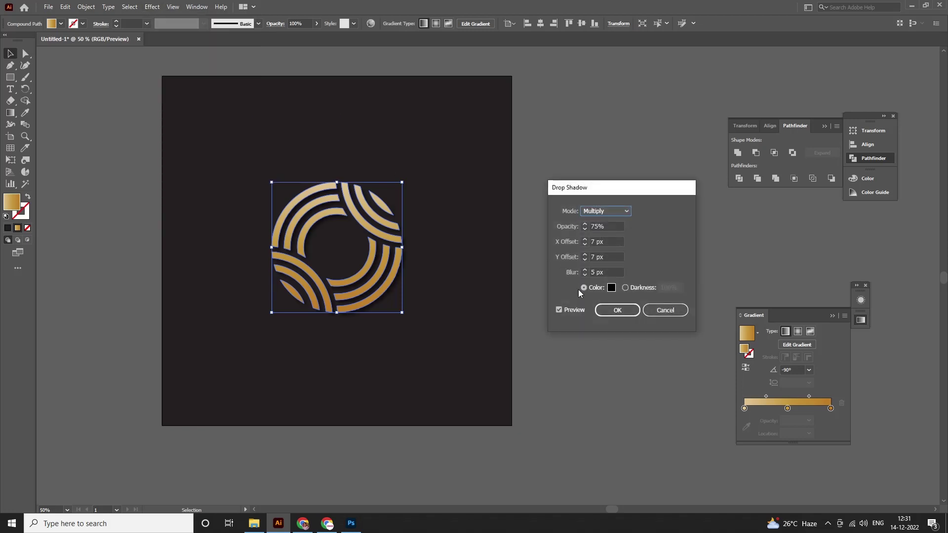
click(663, 310)
click(588, 282)
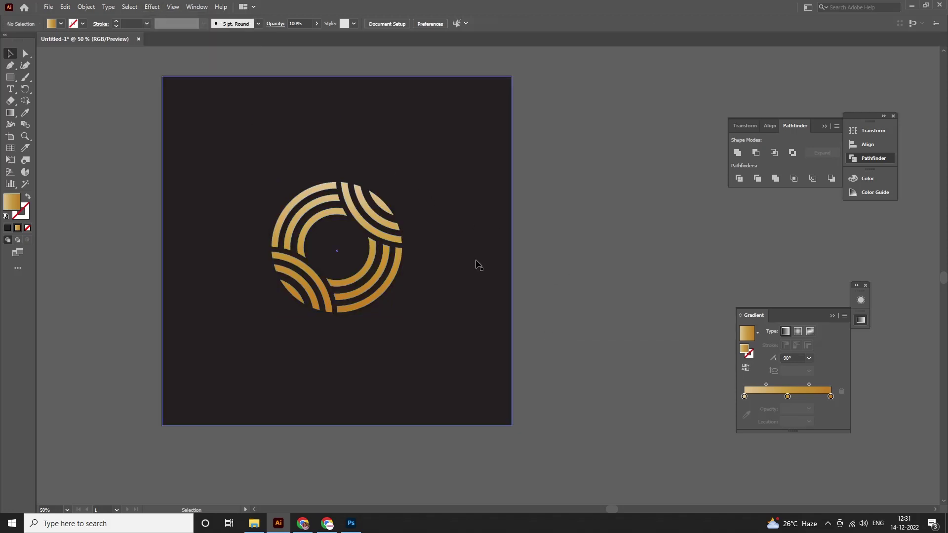
click(447, 294)
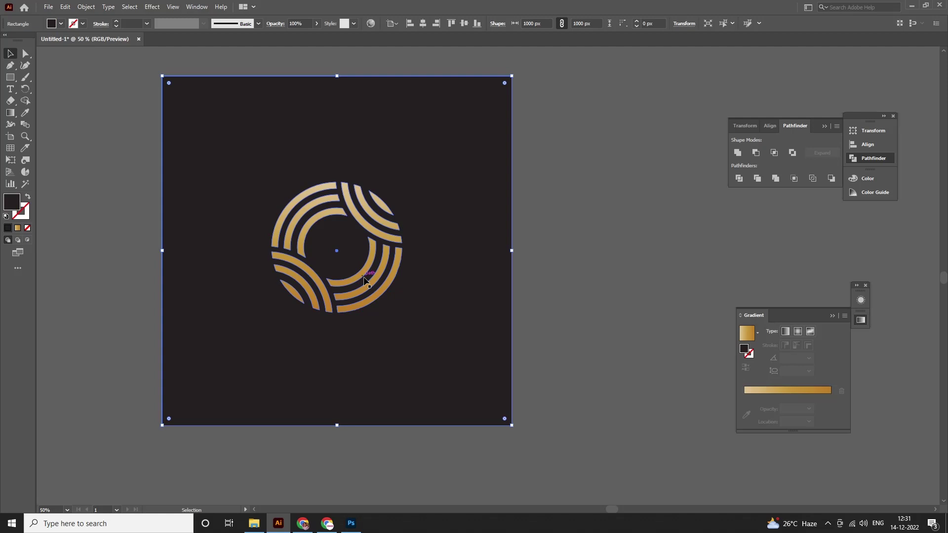
Step: Set the background square's fill to pure black #000000
double_click(11, 202)
drag(534, 316, 544, 340)
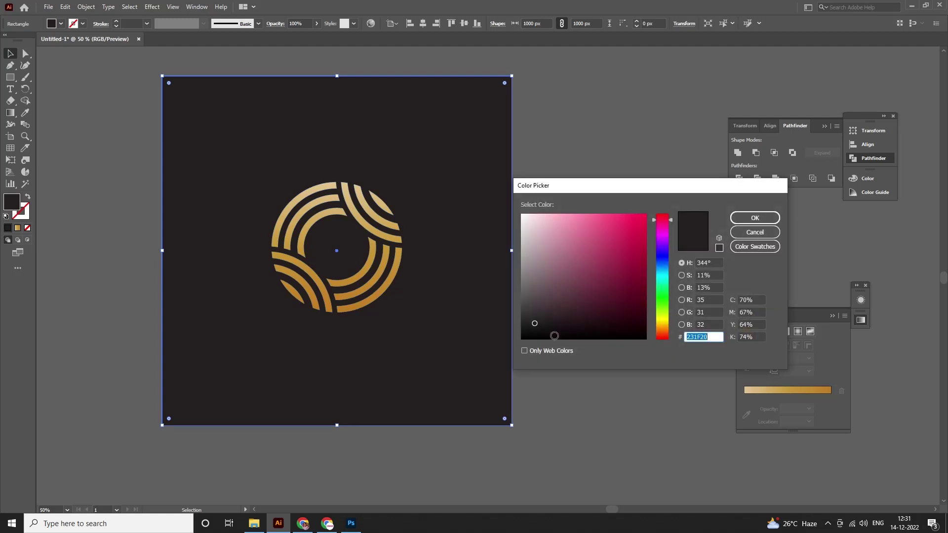
click(743, 221)
Step: Scale the gold logo up around its centre and deselect it to review
click(569, 316)
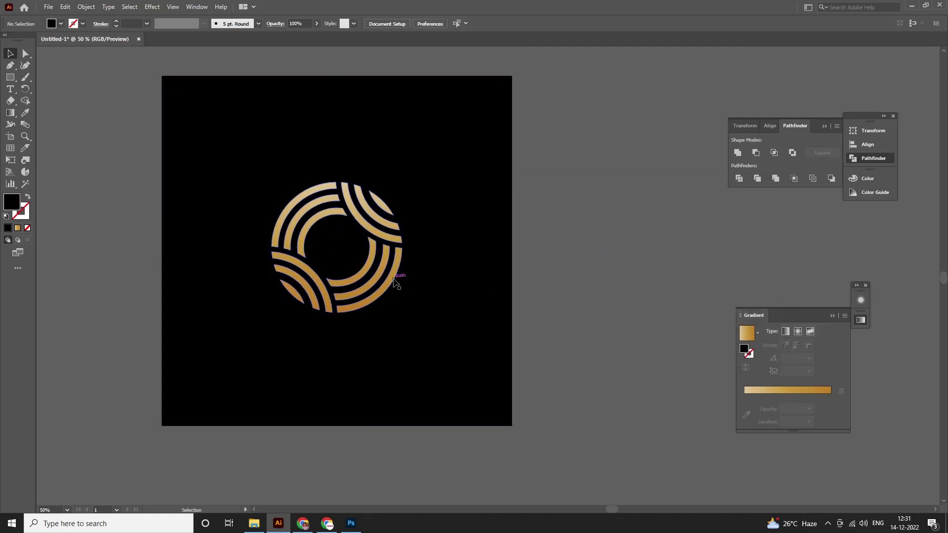
click(395, 282)
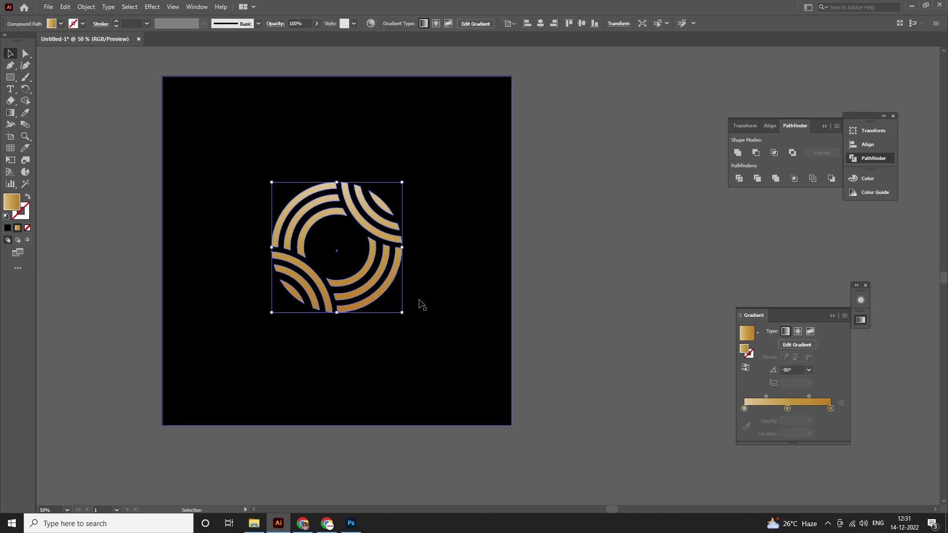
drag(402, 313, 436, 336)
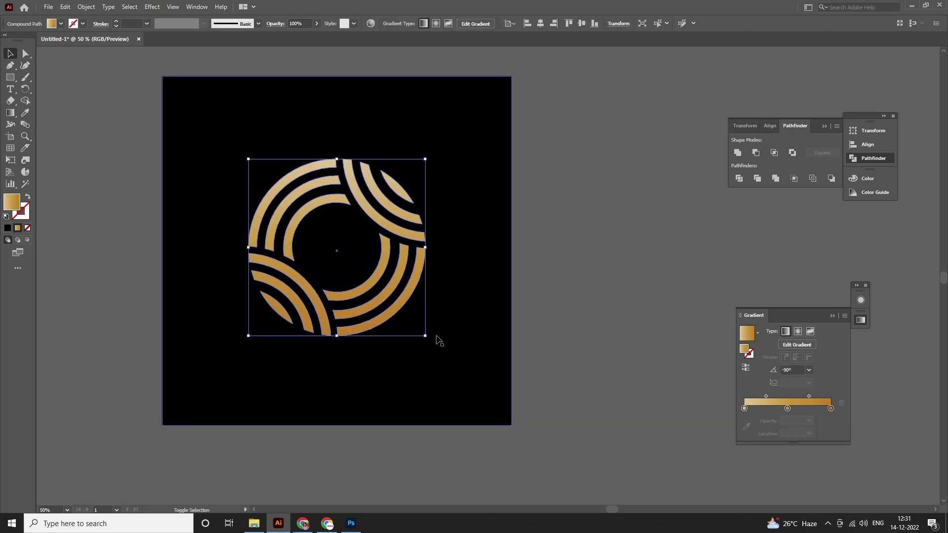
click(565, 272)
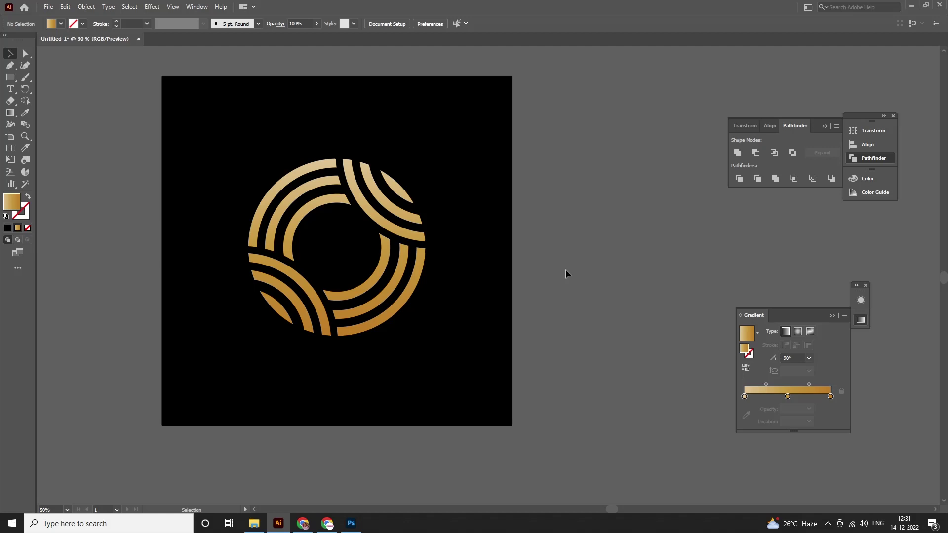